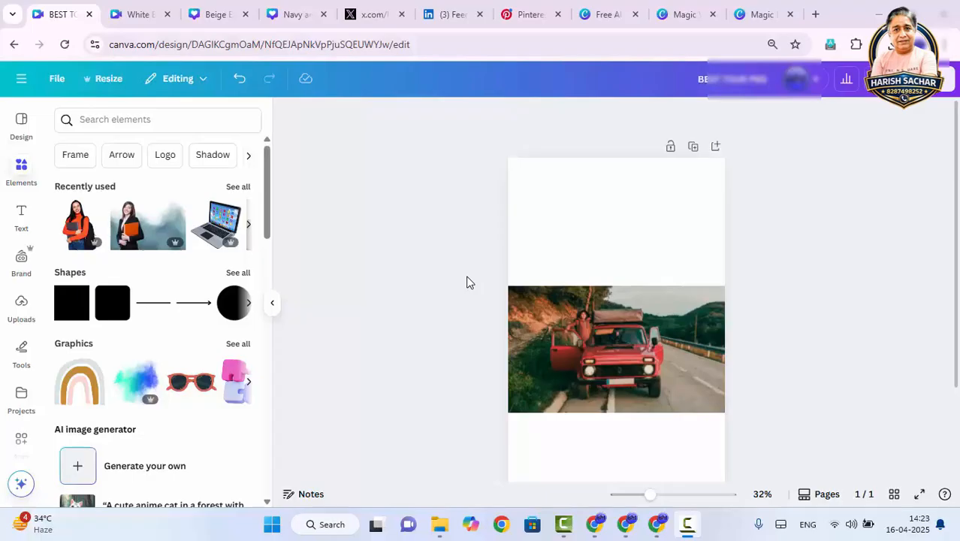
- Open the red car photo's image editing options, browse the Magic Studio tools, and dismiss the performance warning
{"action": "scroll", "coordinate": [715, 341], "scroll_direction": "down", "scroll_amount": 3}
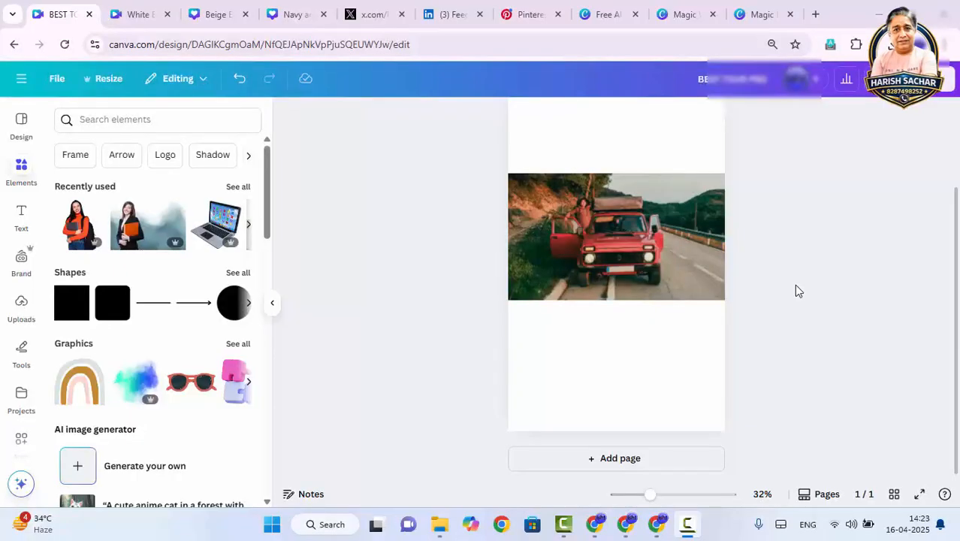
{"action": "left_click", "coordinate": [691, 256]}
{"action": "scroll", "coordinate": [690, 250], "scroll_direction": "up", "scroll_amount": 2}
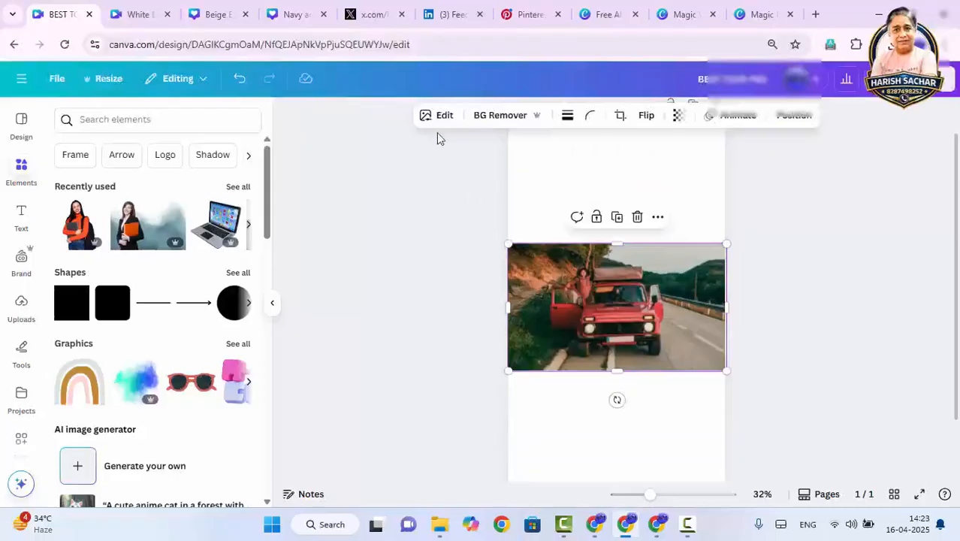
{"action": "left_click", "coordinate": [444, 115]}
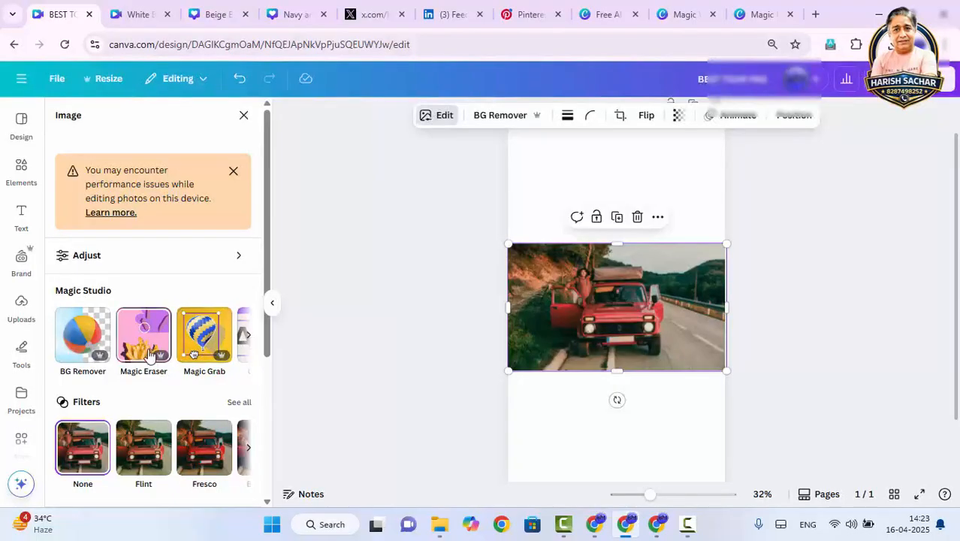
{"action": "left_click", "coordinate": [248, 339]}
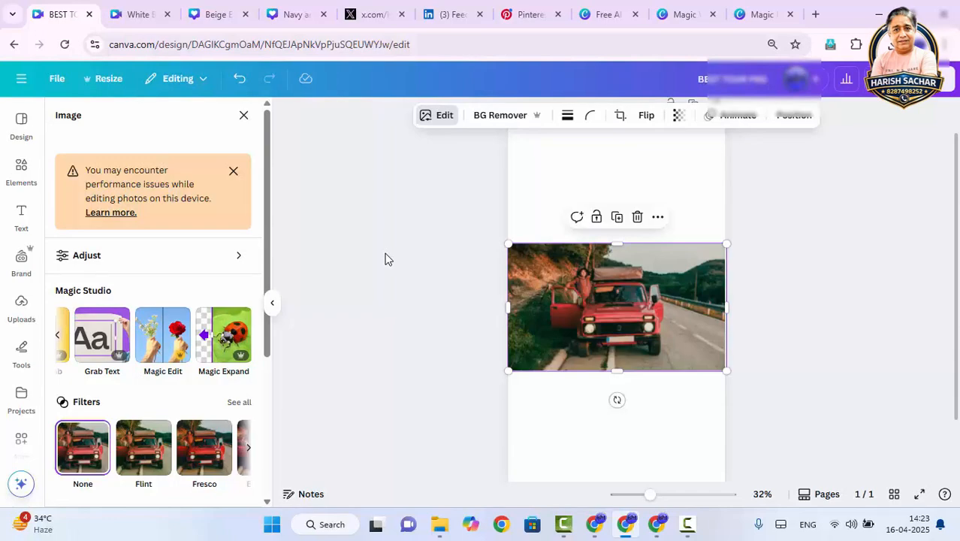
{"action": "left_click", "coordinate": [233, 171]}
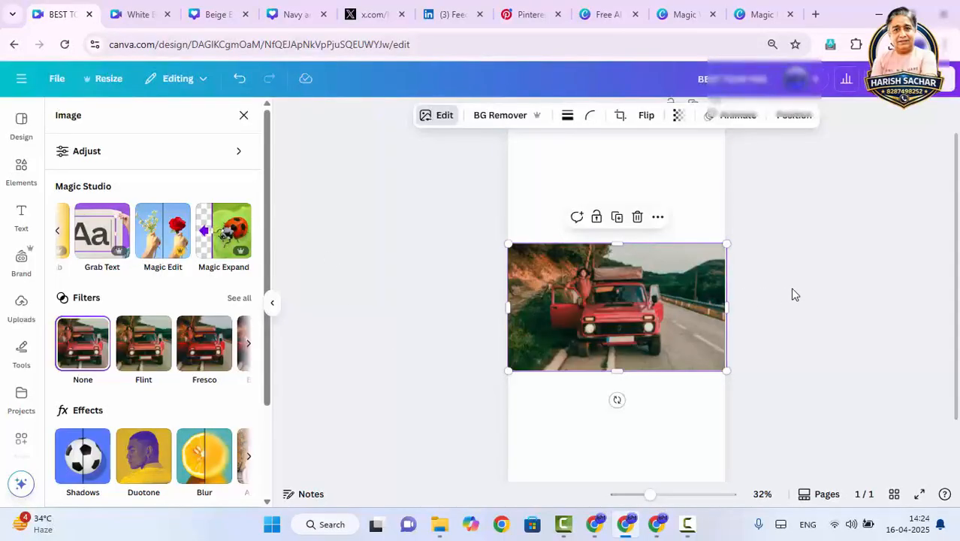
{"action": "left_click", "coordinate": [651, 304]}
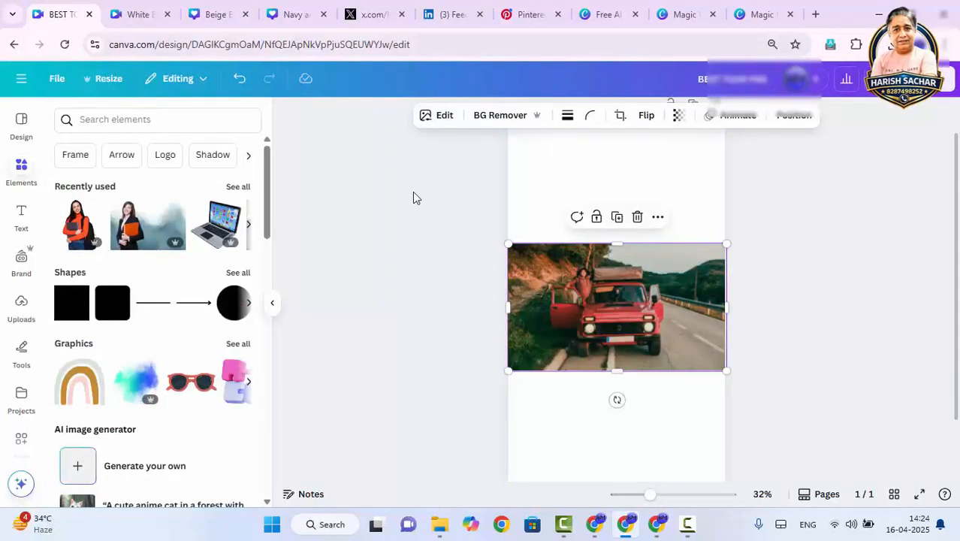
- Extend the red car photo with Magic Expand at the Whole Page size and accept the first generated version
{"action": "left_click", "coordinate": [423, 117]}
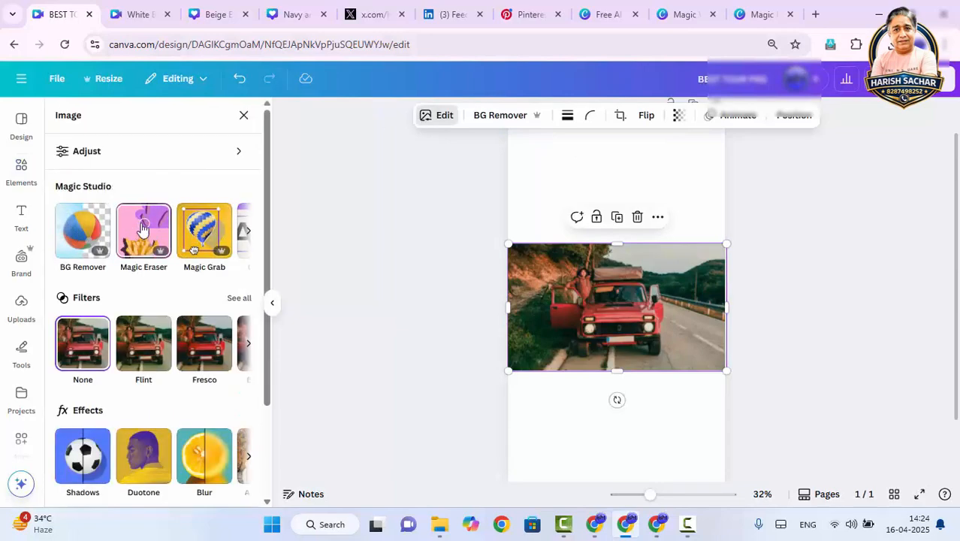
{"action": "left_click", "coordinate": [250, 235]}
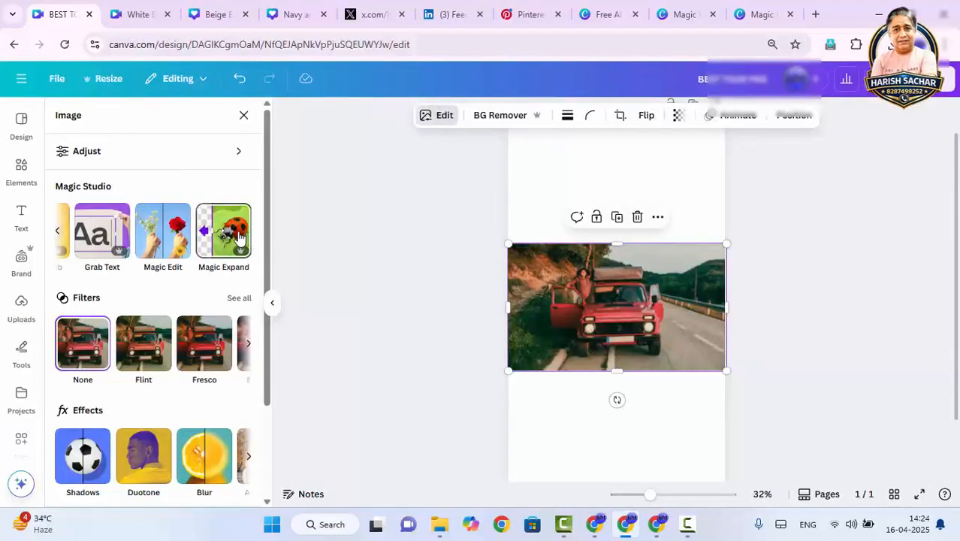
{"action": "left_click", "coordinate": [239, 239]}
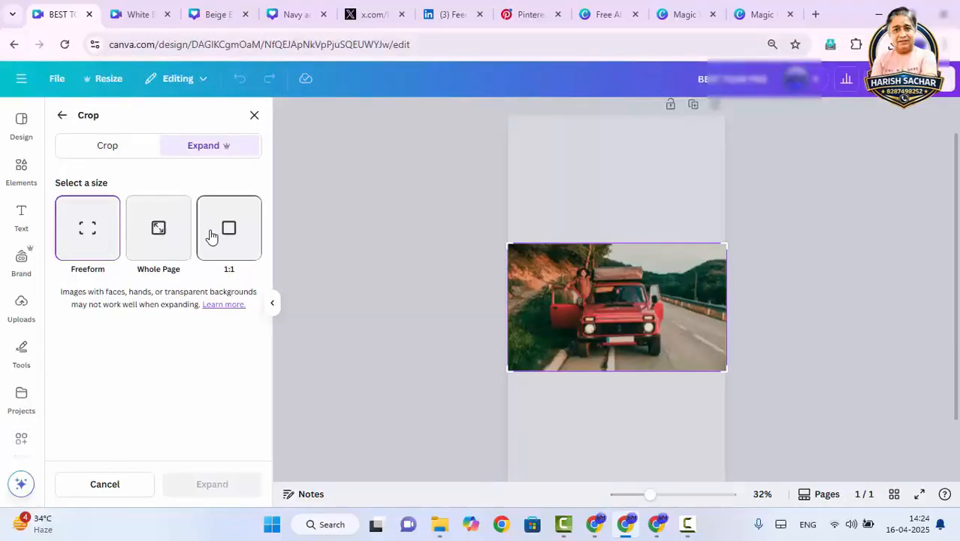
{"action": "left_click", "coordinate": [172, 233]}
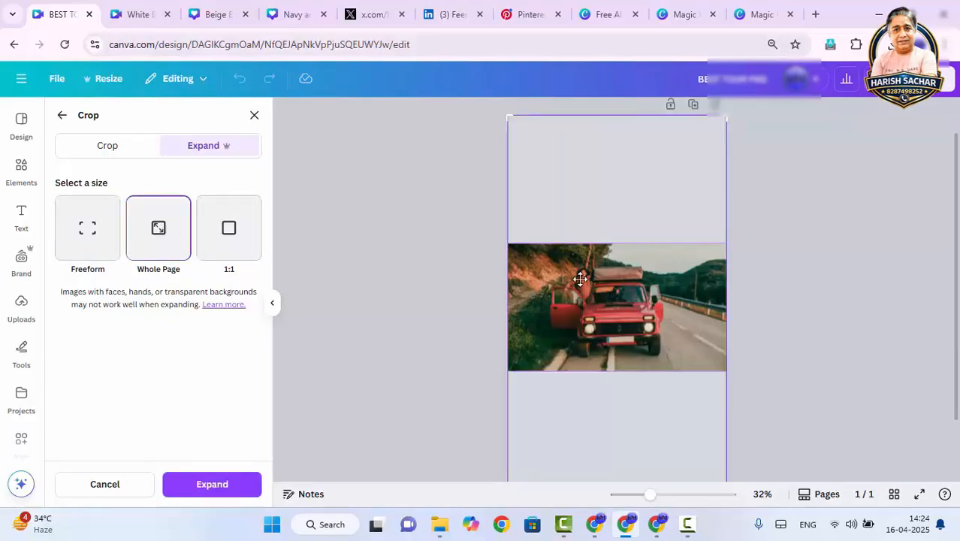
{"action": "scroll", "coordinate": [663, 291], "scroll_direction": "down", "scroll_amount": 1}
{"action": "scroll", "coordinate": [663, 292], "scroll_direction": "up", "scroll_amount": 1}
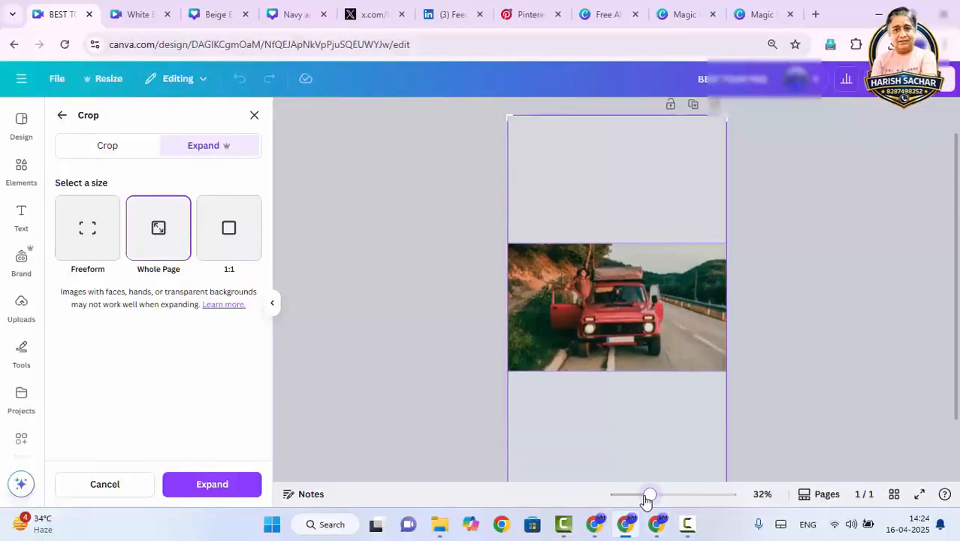
{"action": "left_click_drag", "start_coordinate": [649, 494], "coordinate": [642, 494]}
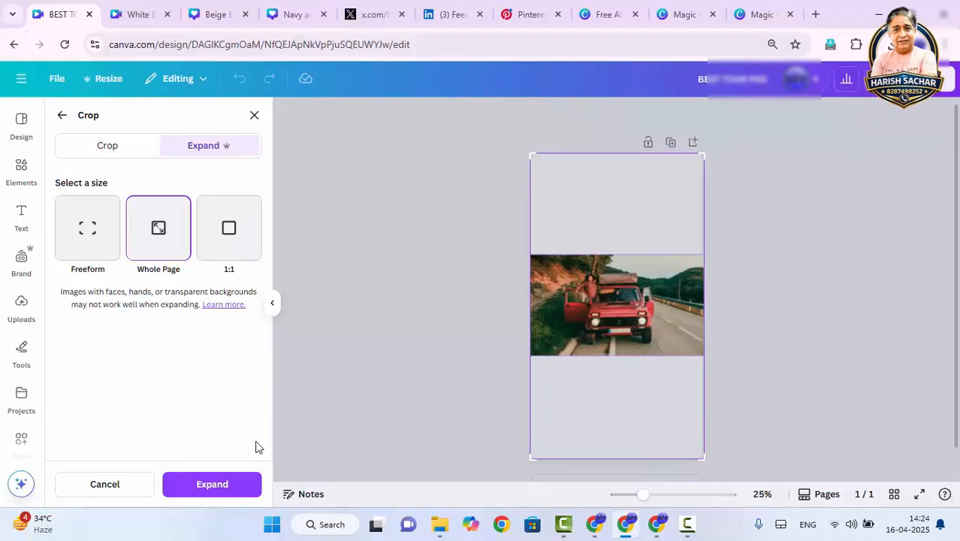
{"action": "left_click", "coordinate": [204, 486]}
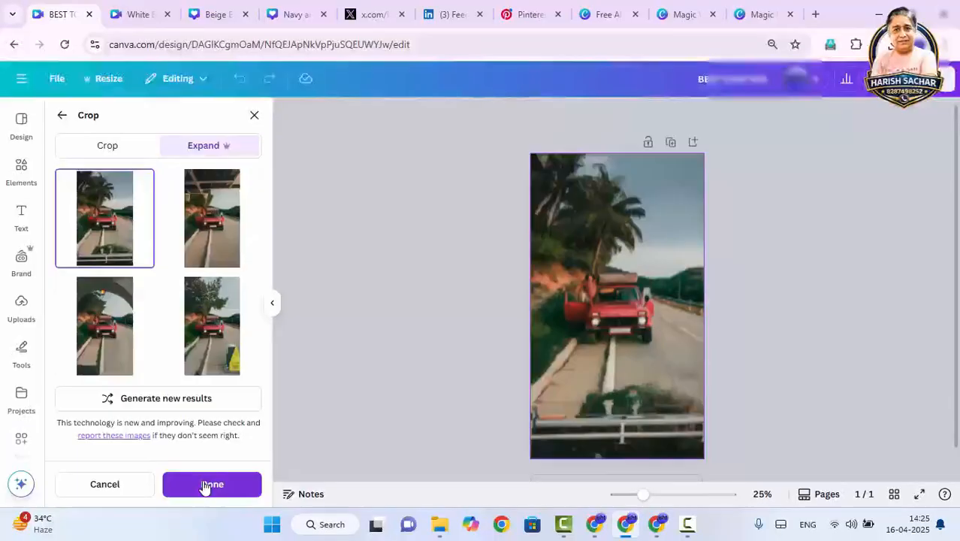
{"action": "left_click", "coordinate": [210, 484]}
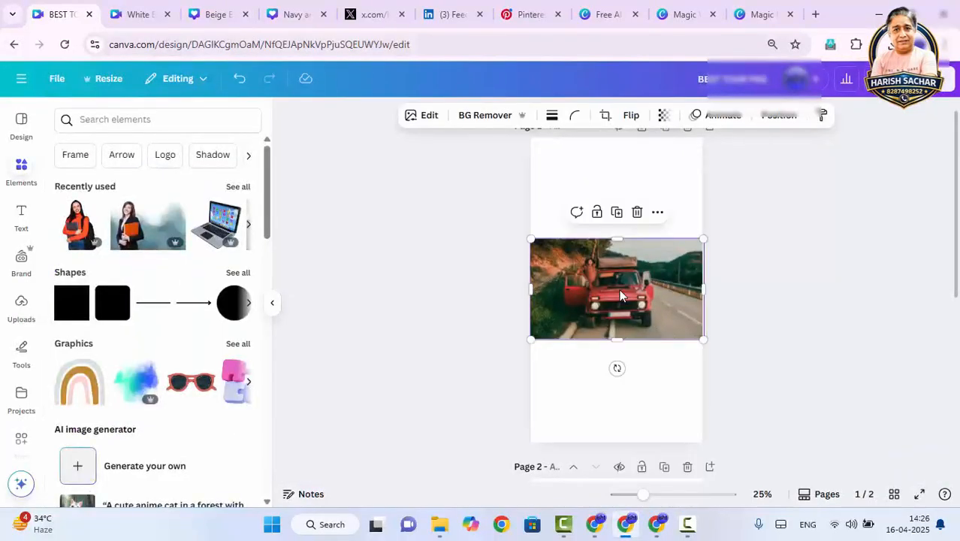
- Run Magic Expand at Whole Page size on the original car photo on page 1 and keep the first generated version
{"action": "left_click", "coordinate": [428, 117]}
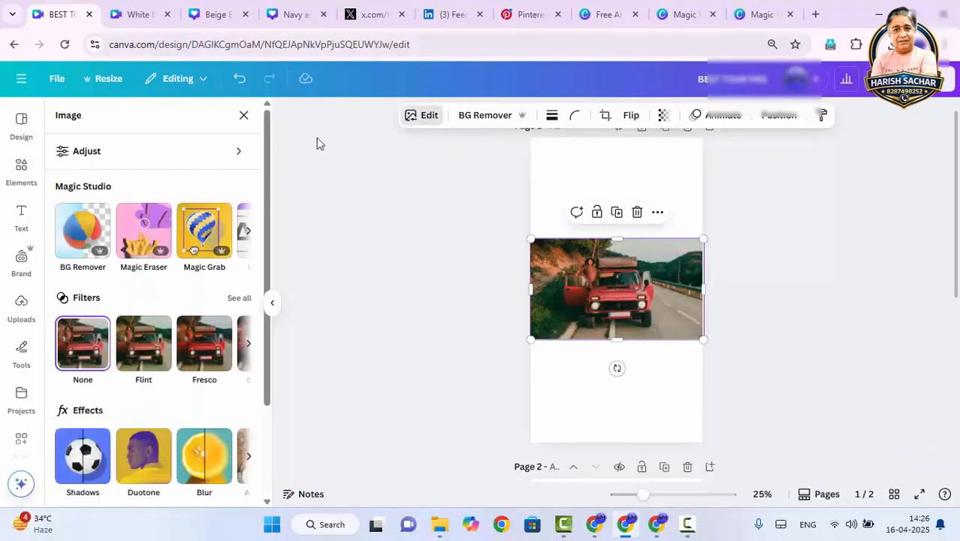
{"action": "left_click", "coordinate": [250, 233]}
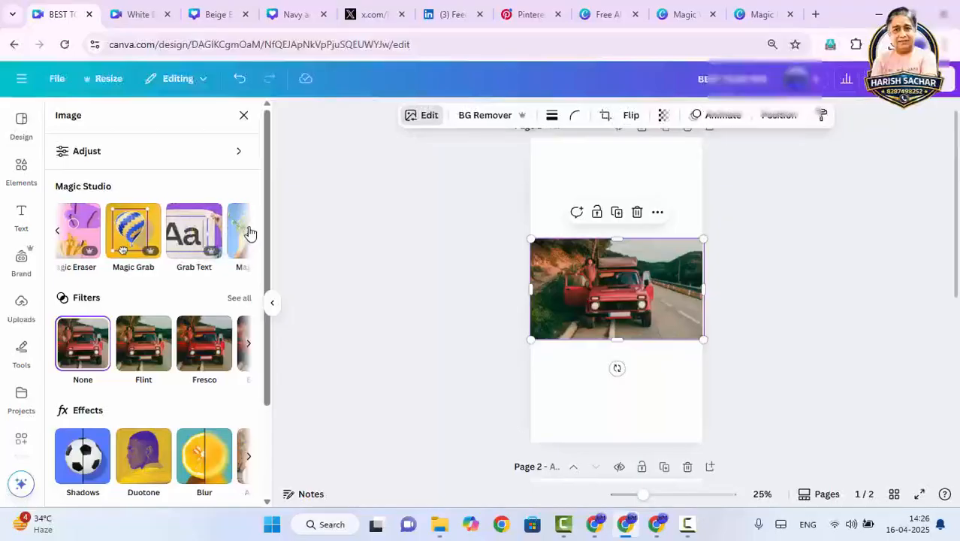
{"action": "left_click", "coordinate": [214, 241]}
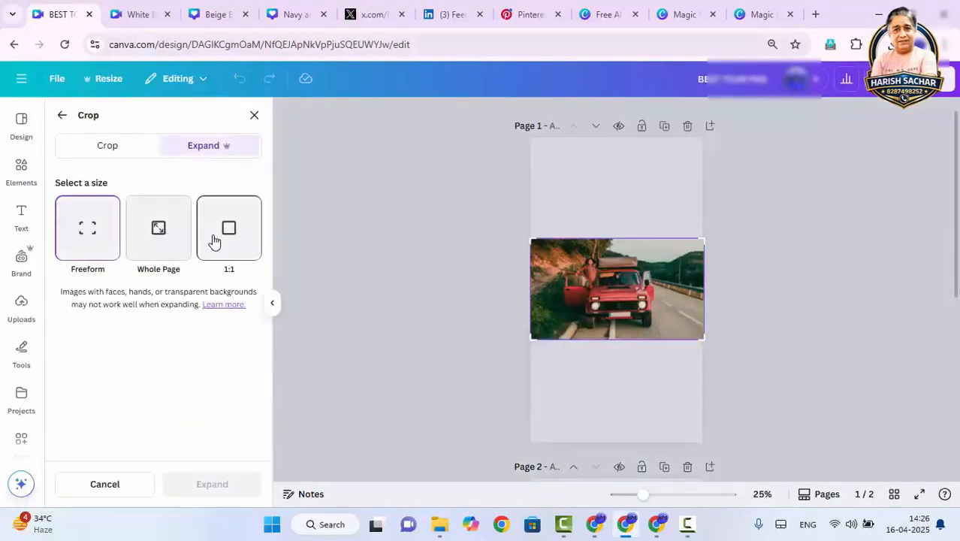
{"action": "left_click", "coordinate": [178, 240]}
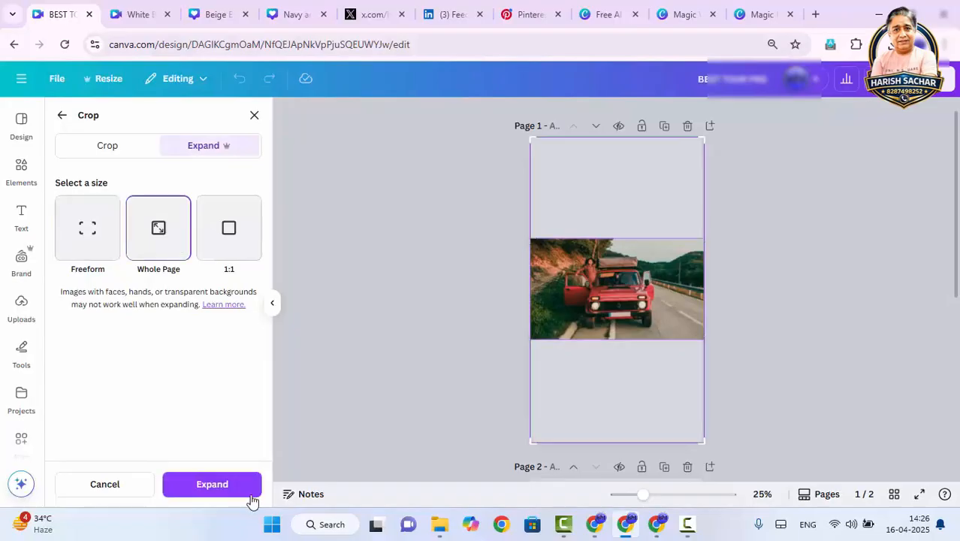
{"action": "left_click", "coordinate": [251, 494]}
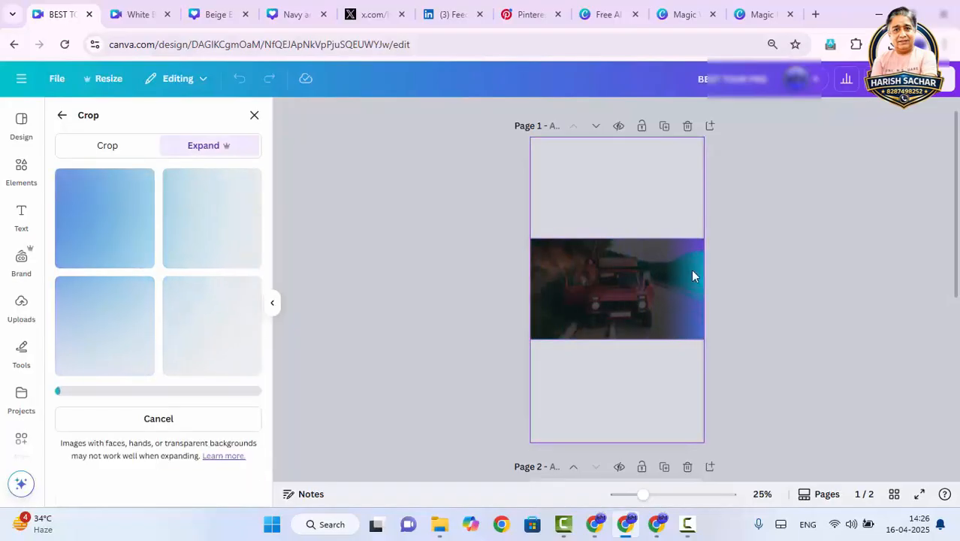
{"action": "scroll", "coordinate": [677, 279], "scroll_direction": "down", "scroll_amount": 2}
{"action": "scroll", "coordinate": [678, 280], "scroll_direction": "up", "scroll_amount": 2}
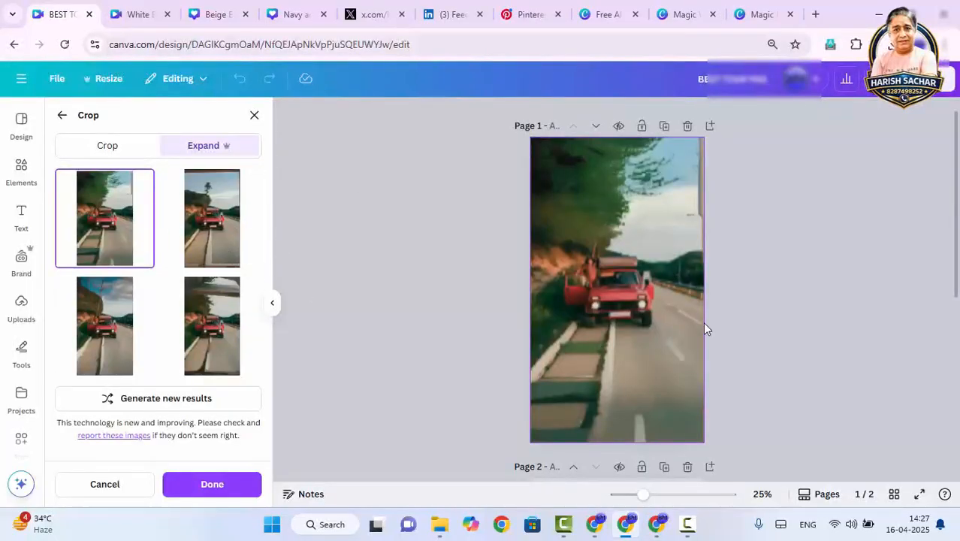
{"action": "left_click", "coordinate": [756, 304]}
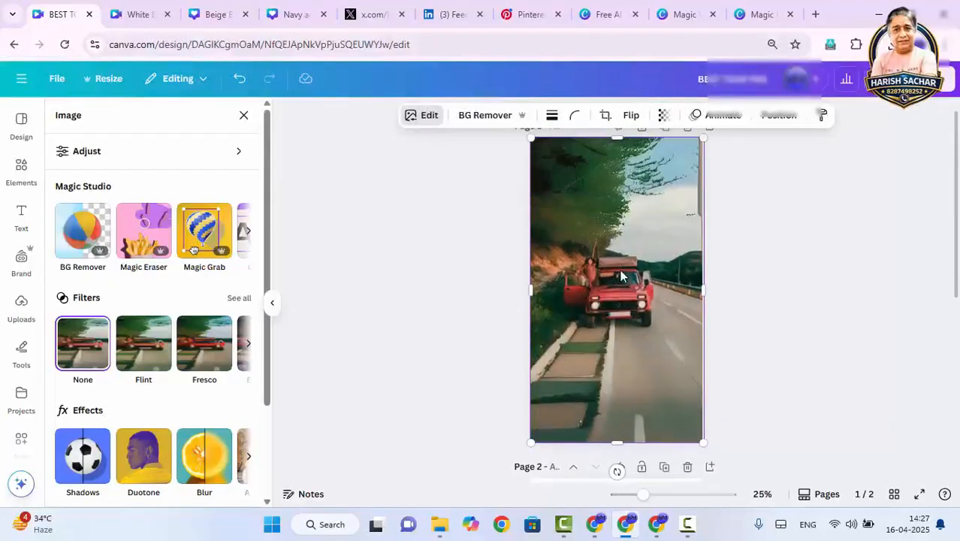
- Examine the expanded photo on page 1 up close, checking the generated sky, trees and road around the car
{"action": "scroll", "coordinate": [619, 305], "scroll_direction": "up", "scroll_amount": 5}
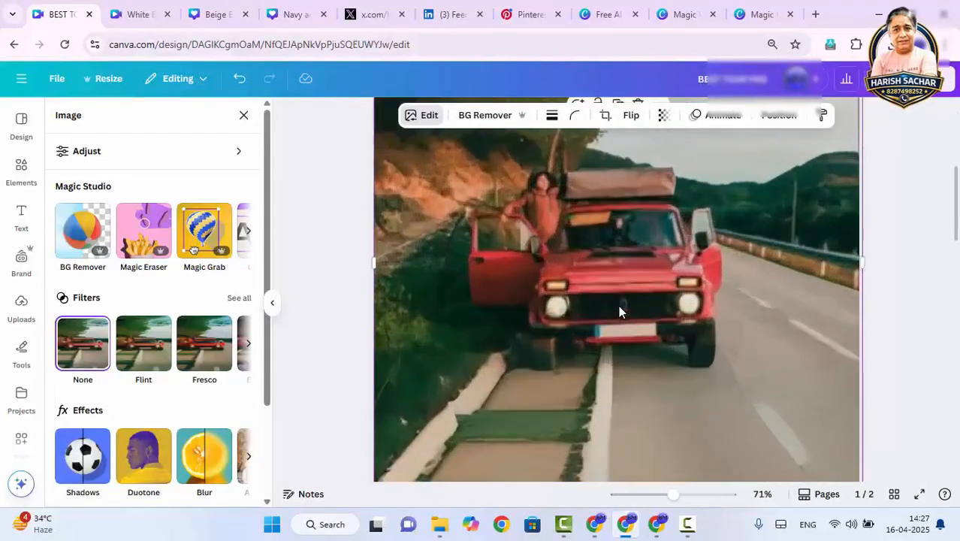
{"action": "scroll", "coordinate": [650, 277], "scroll_direction": "up", "scroll_amount": 4}
{"action": "scroll", "coordinate": [653, 265], "scroll_direction": "down", "scroll_amount": 4}
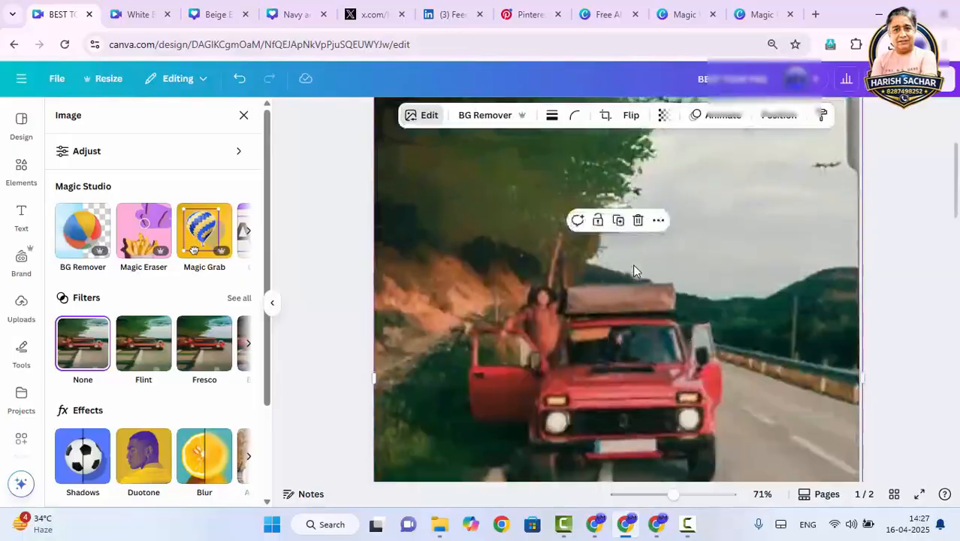
{"action": "scroll", "coordinate": [636, 271], "scroll_direction": "down", "scroll_amount": 4}
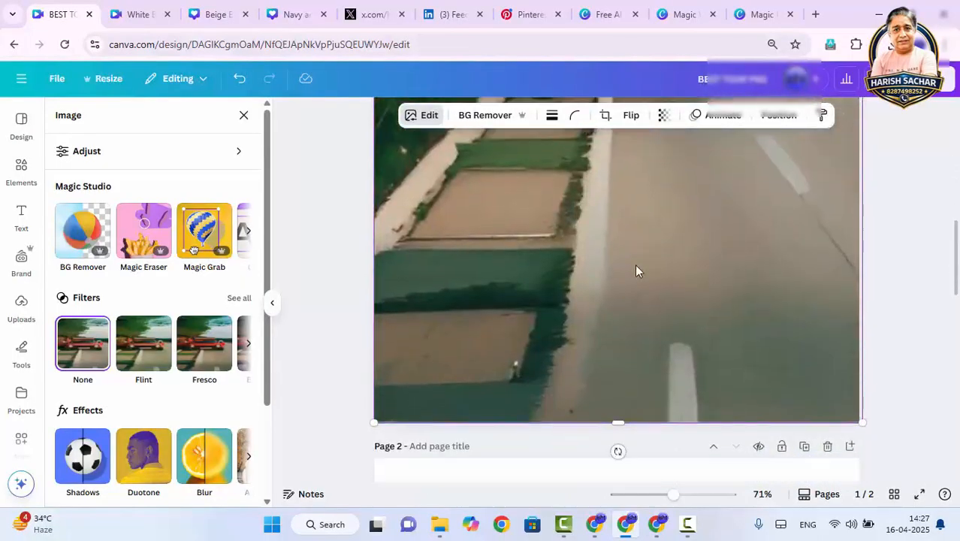
{"action": "scroll", "coordinate": [636, 271], "scroll_direction": "up", "scroll_amount": 4}
{"action": "scroll", "coordinate": [641, 269], "scroll_direction": "down", "scroll_amount": 4}
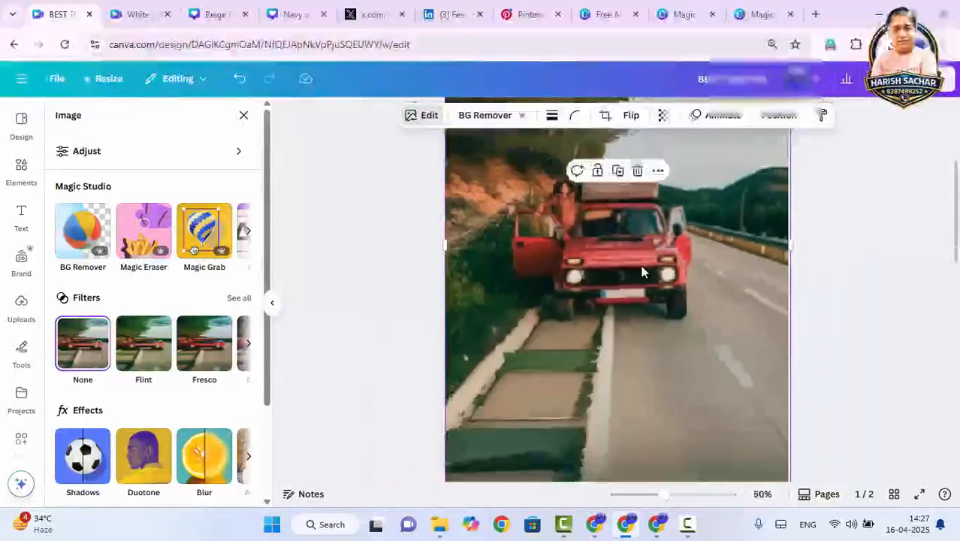
{"action": "scroll", "coordinate": [640, 272], "scroll_direction": "down", "scroll_amount": 1}
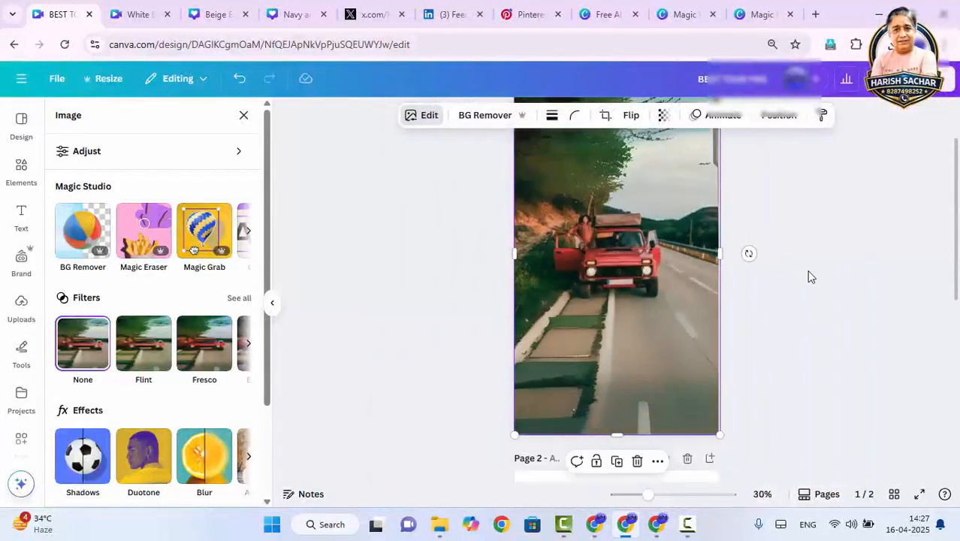
{"action": "left_click", "coordinate": [665, 261]}
- Generate Magic Expand versions of the car photo on page 2 at the Whole Page size
{"action": "scroll", "coordinate": [668, 268], "scroll_direction": "down", "scroll_amount": 2}
{"action": "scroll", "coordinate": [668, 268], "scroll_direction": "down", "scroll_amount": 1}
{"action": "scroll", "coordinate": [643, 323], "scroll_direction": "down", "scroll_amount": 4}
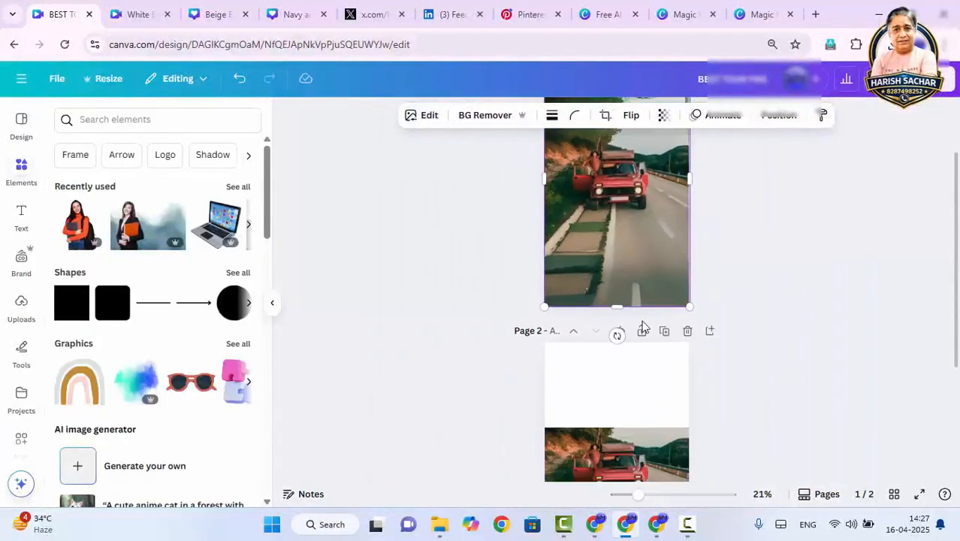
{"action": "left_click", "coordinate": [624, 313]}
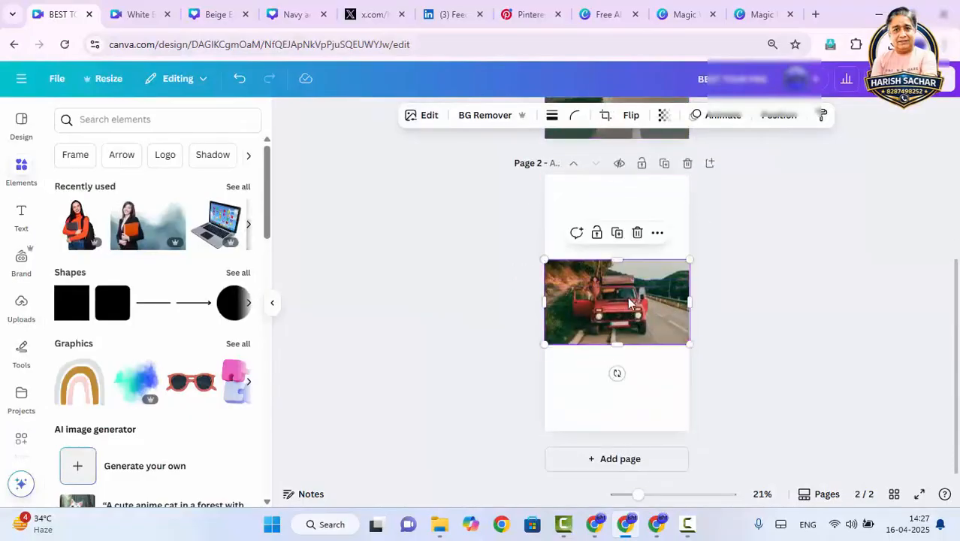
{"action": "left_click", "coordinate": [433, 118]}
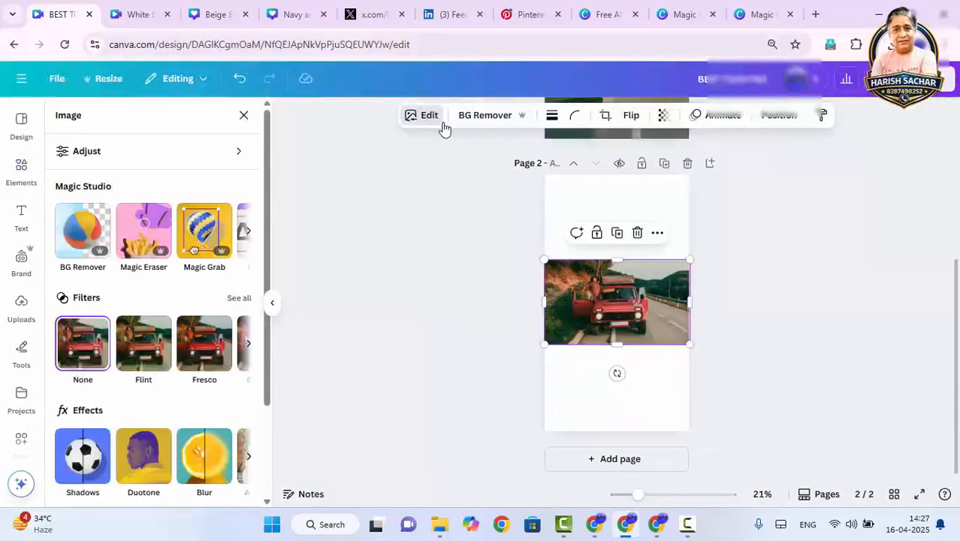
{"action": "left_click", "coordinate": [248, 231]}
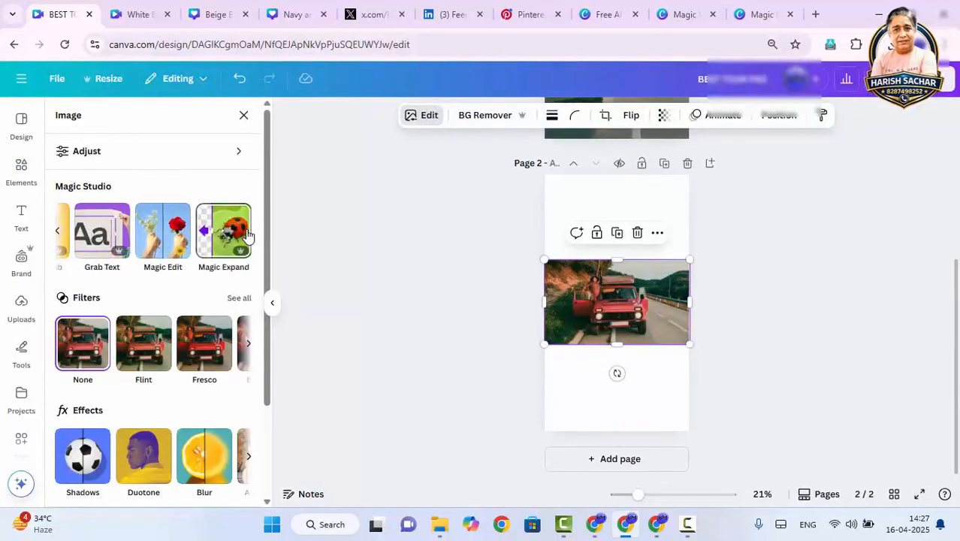
{"action": "left_click", "coordinate": [224, 238]}
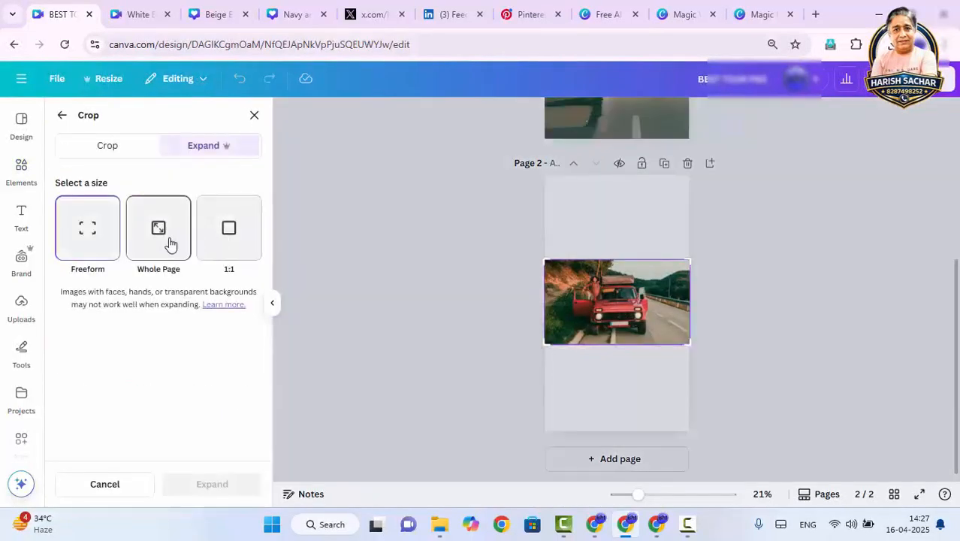
{"action": "left_click", "coordinate": [170, 242]}
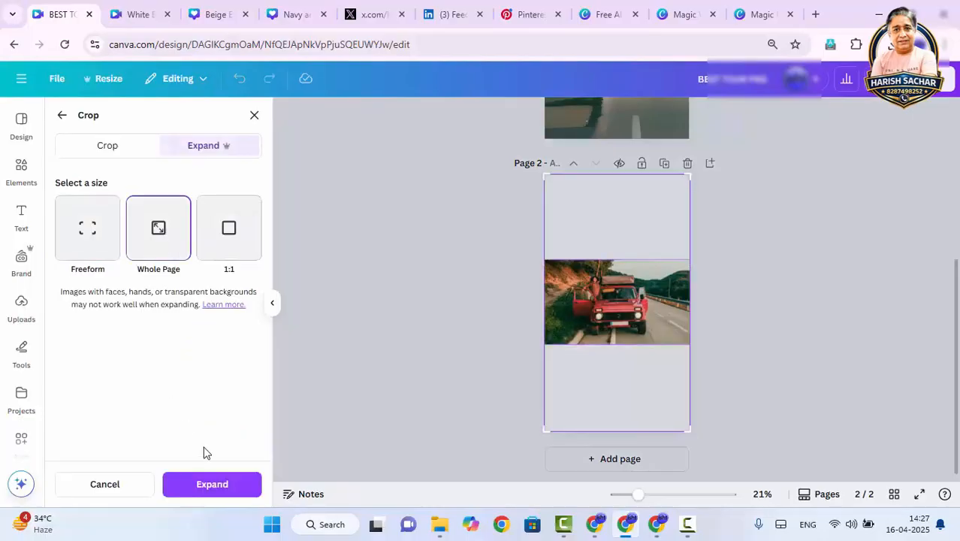
{"action": "left_click", "coordinate": [225, 485]}
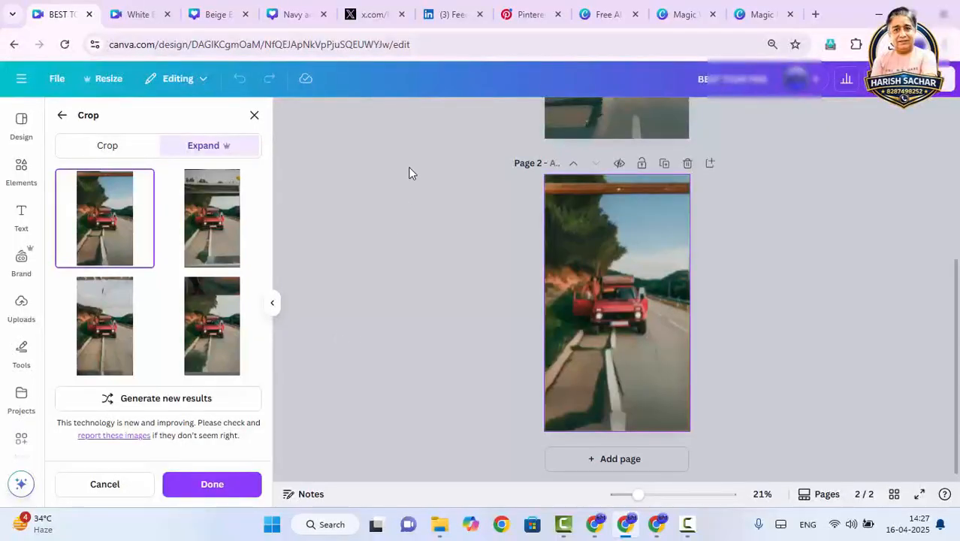
- Preview the other generated versions of the page 2 photo and generate a new set of results
{"action": "left_click", "coordinate": [230, 231]}
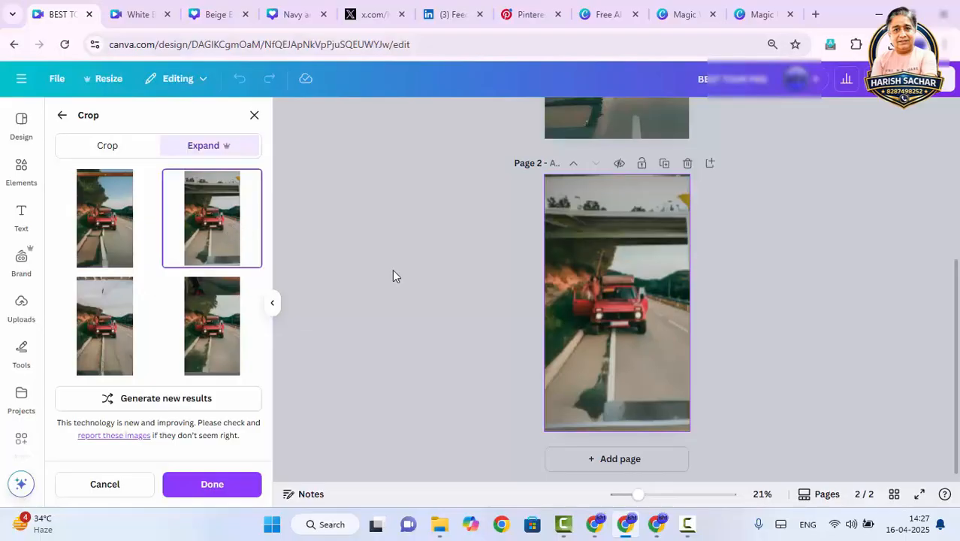
{"action": "left_click", "coordinate": [216, 346]}
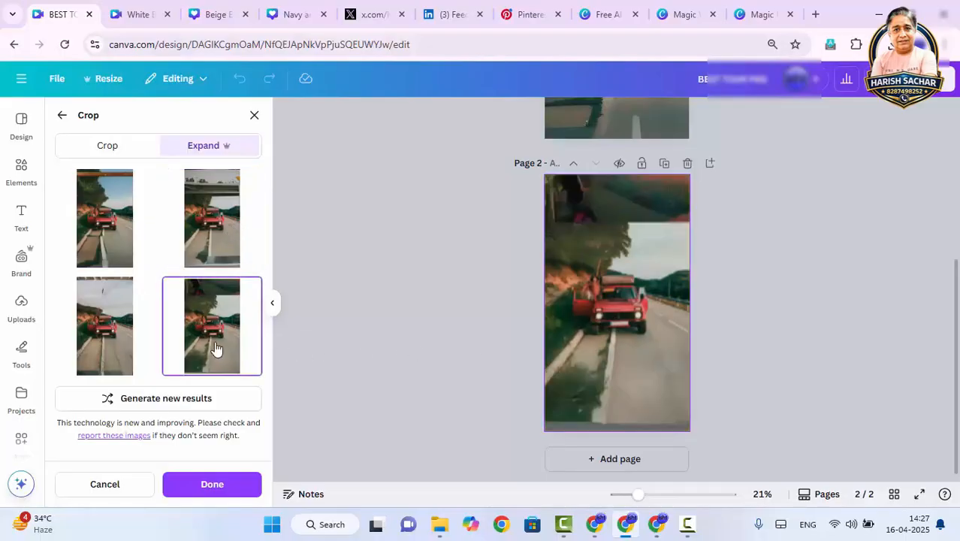
{"action": "left_click", "coordinate": [110, 354]}
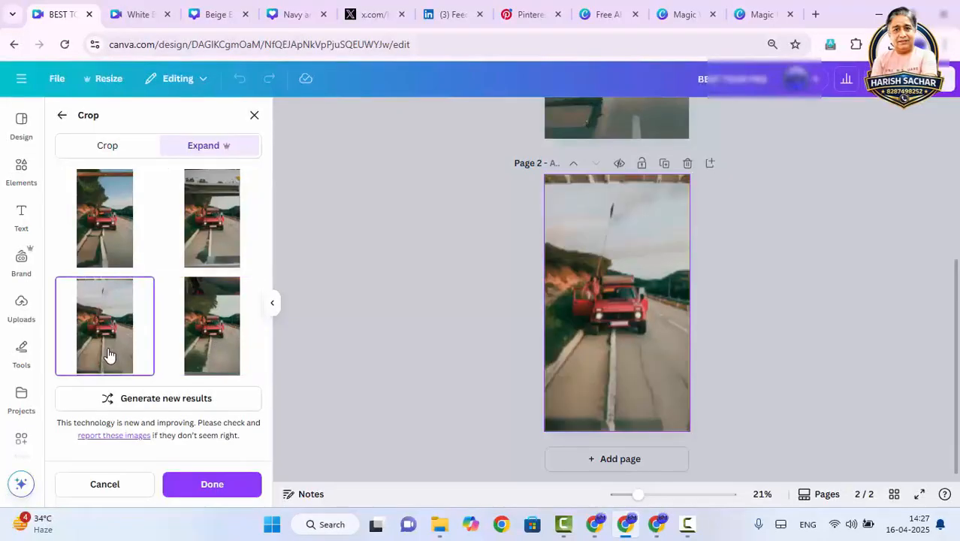
{"action": "left_click", "coordinate": [187, 221]}
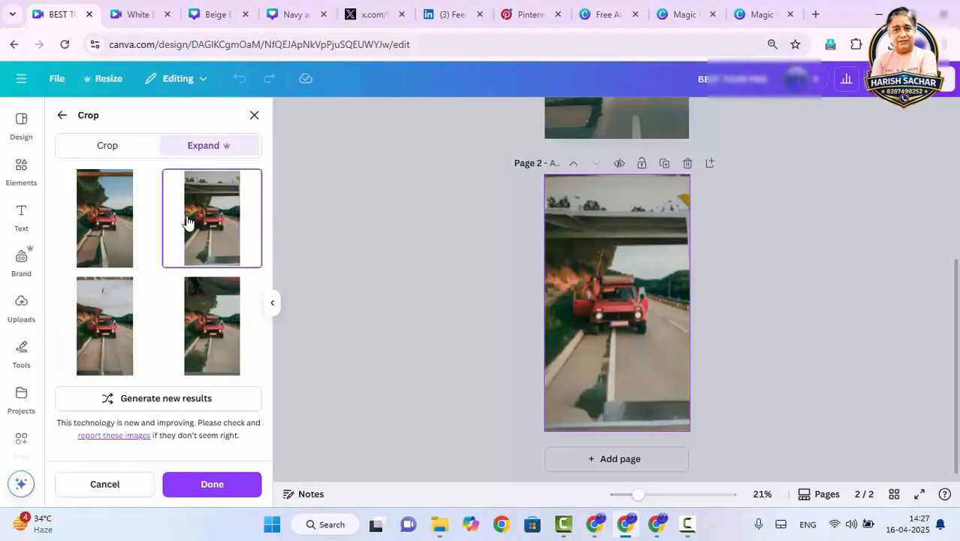
{"action": "left_click", "coordinate": [183, 399]}
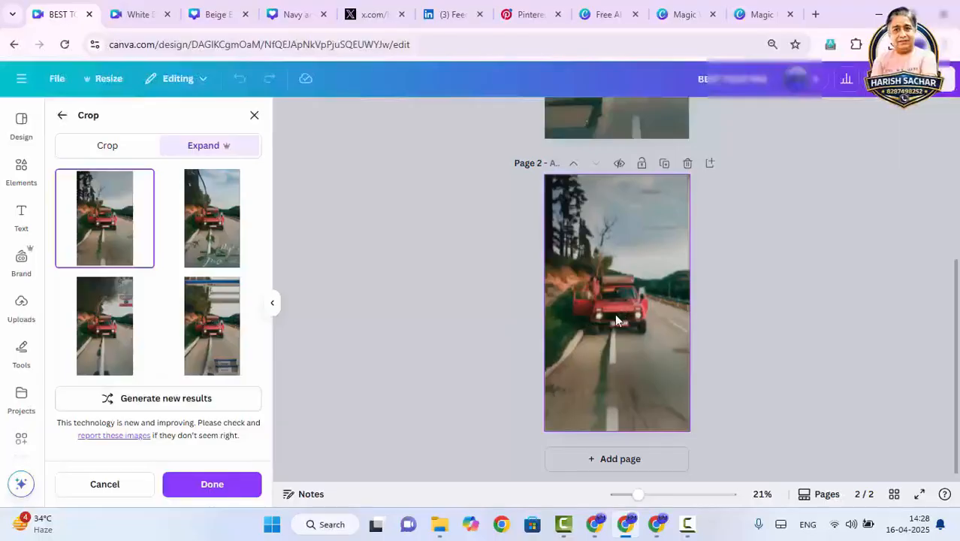
- Compare the expanded car photos on pages 1 and 2, checking the generated trees, sky and road
{"action": "scroll", "coordinate": [622, 314], "scroll_direction": "up", "scroll_amount": 2}
{"action": "scroll", "coordinate": [701, 314], "scroll_direction": "down", "scroll_amount": 2}
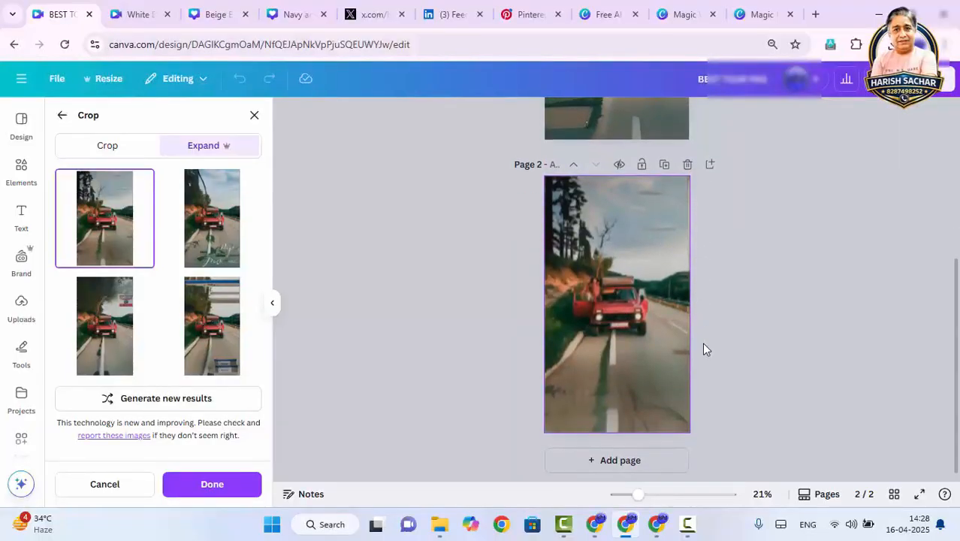
{"action": "scroll", "coordinate": [691, 323], "scroll_direction": "up", "scroll_amount": 6}
{"action": "scroll", "coordinate": [691, 361], "scroll_direction": "down", "scroll_amount": 6}
{"action": "scroll", "coordinate": [696, 392], "scroll_direction": "up", "scroll_amount": 8}
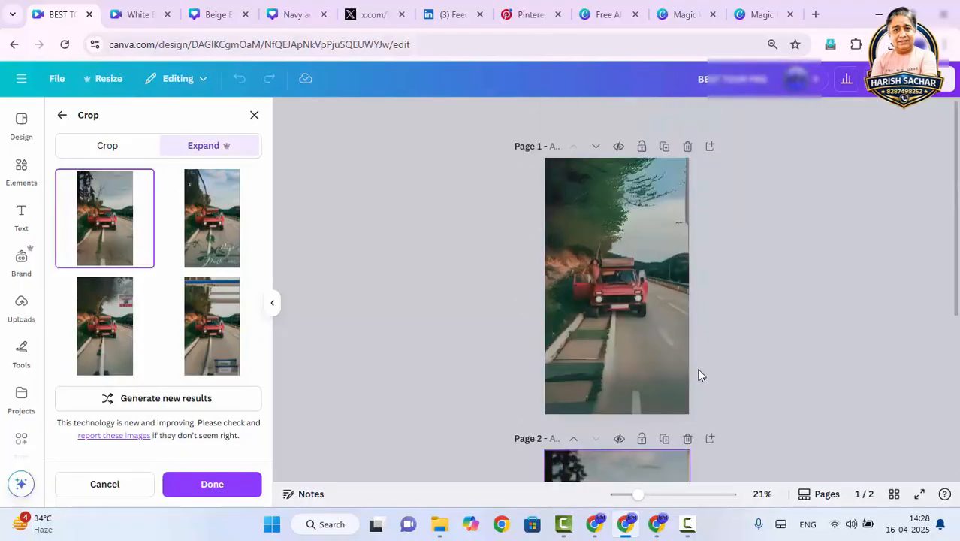
{"action": "scroll", "coordinate": [694, 376], "scroll_direction": "down", "scroll_amount": 8}
{"action": "scroll", "coordinate": [688, 383], "scroll_direction": "up", "scroll_amount": 8}
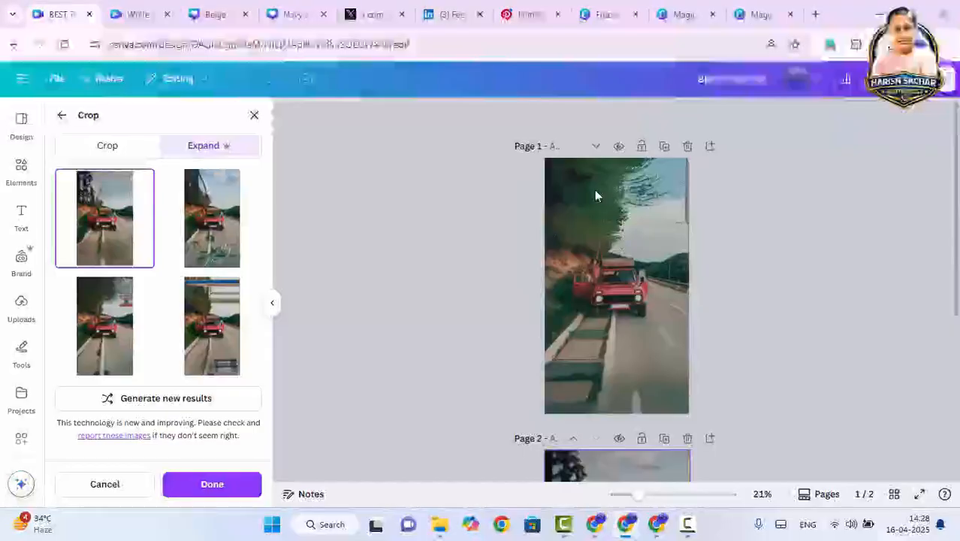
{"action": "scroll", "coordinate": [613, 301], "scroll_direction": "down", "scroll_amount": 8}
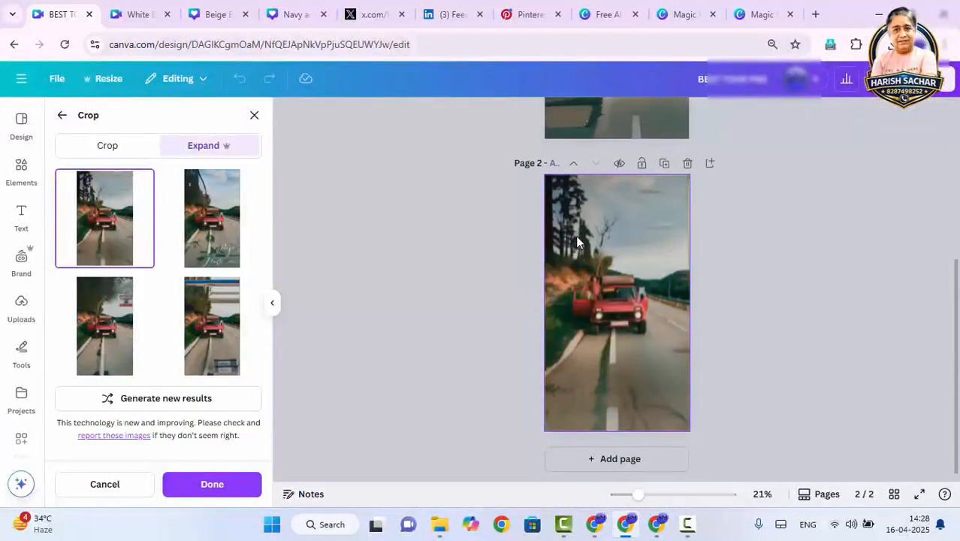
{"action": "scroll", "coordinate": [574, 280], "scroll_direction": "up", "scroll_amount": 6}
{"action": "scroll", "coordinate": [601, 315], "scroll_direction": "down", "scroll_amount": 6}
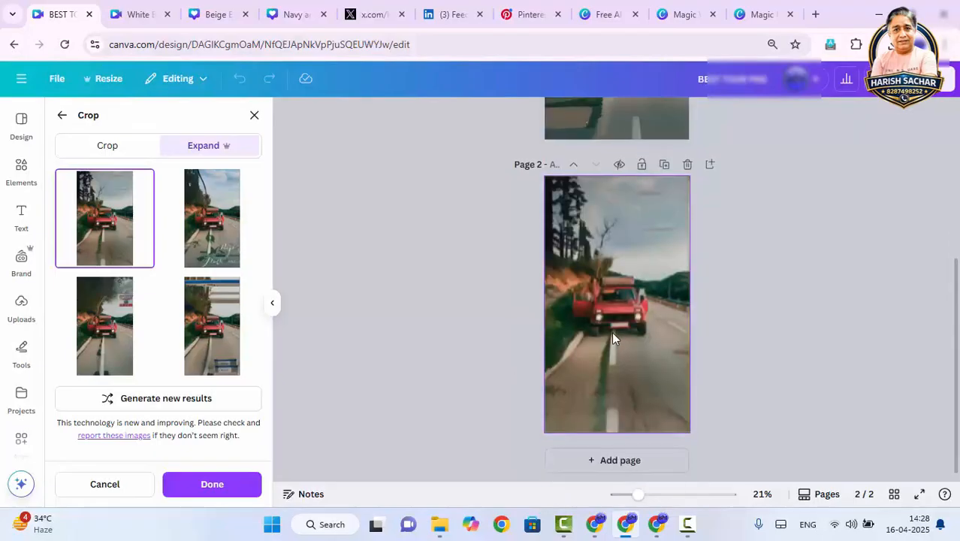
{"action": "scroll", "coordinate": [612, 331], "scroll_direction": "up", "scroll_amount": 8}
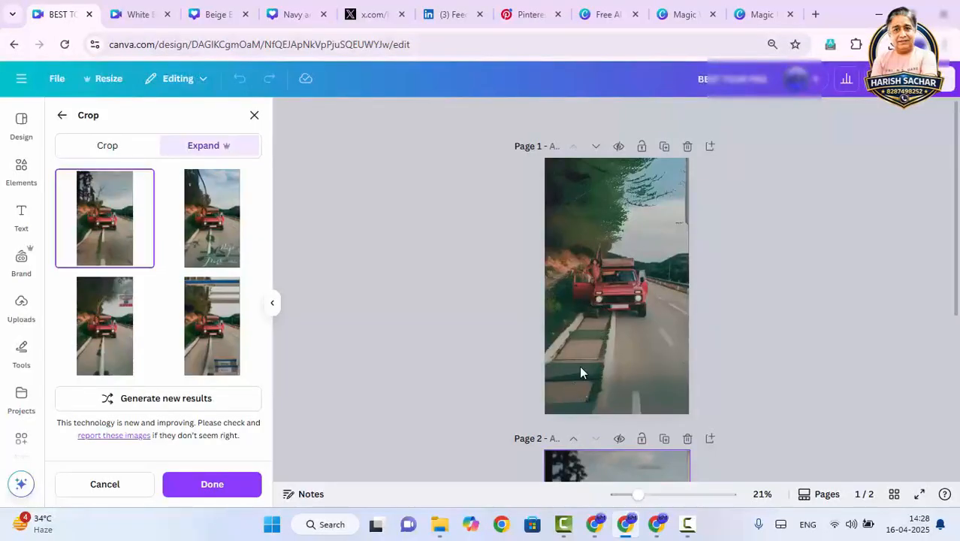
{"action": "scroll", "coordinate": [580, 371], "scroll_direction": "down", "scroll_amount": 8}
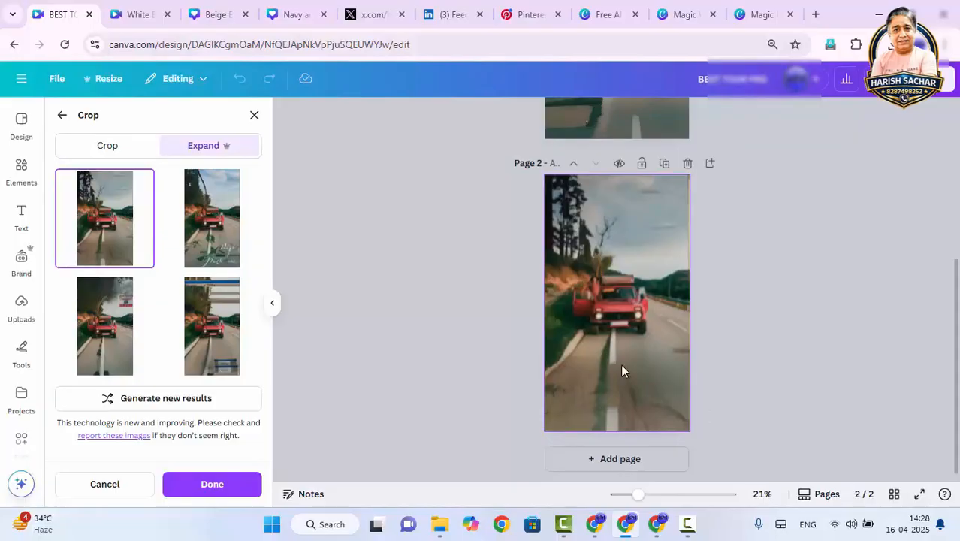
{"action": "scroll", "coordinate": [623, 361], "scroll_direction": "up", "scroll_amount": 8}
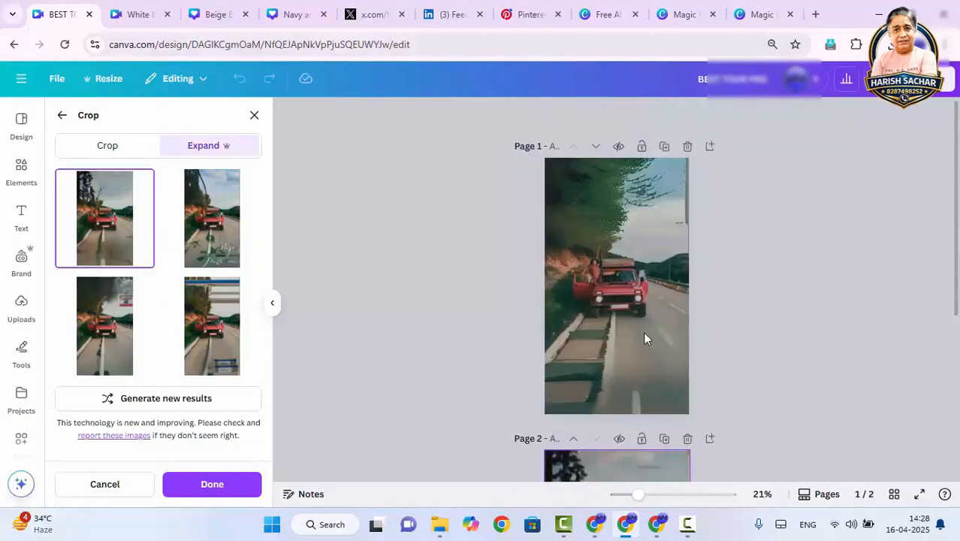
- Keep the first new version on page 2 and add a Brand Kit text reading "TOUR OFFERS" to page 1
{"action": "left_click", "coordinate": [648, 281]}
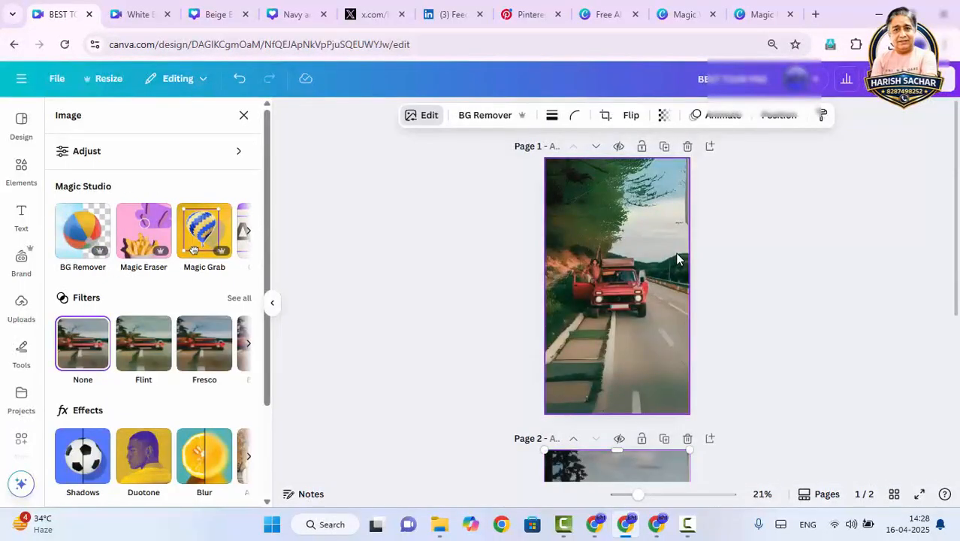
{"action": "left_click", "coordinate": [21, 218]}
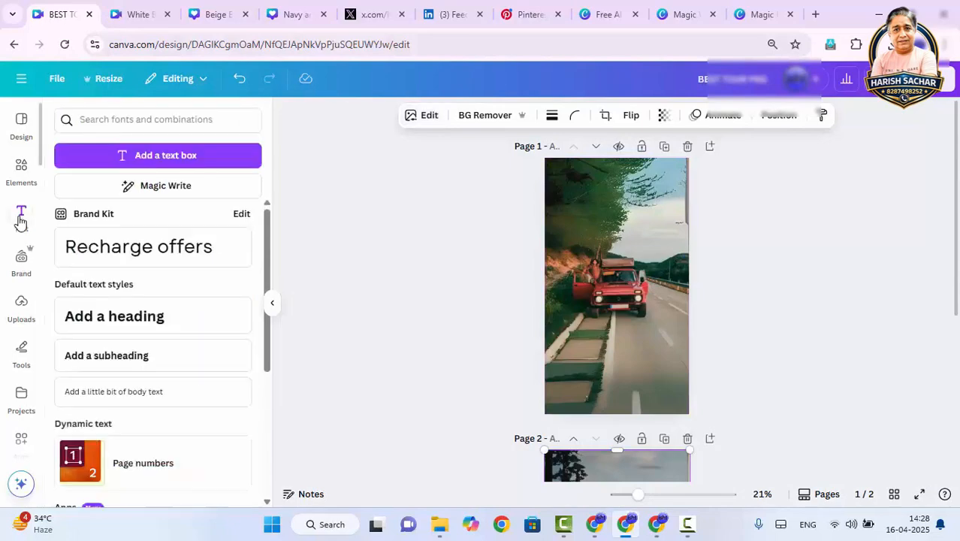
{"action": "left_click", "coordinate": [154, 252]}
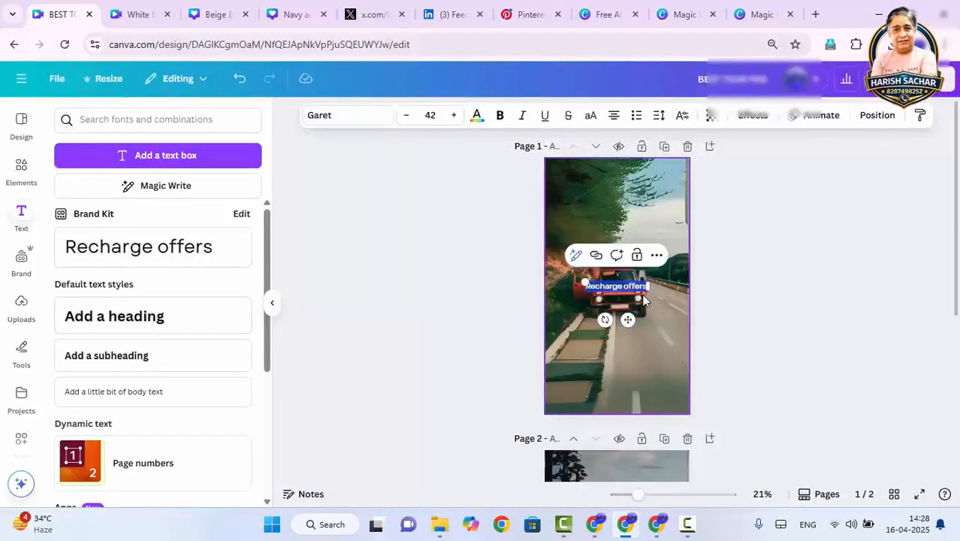
{"action": "type", "text": "TOUR OF"}
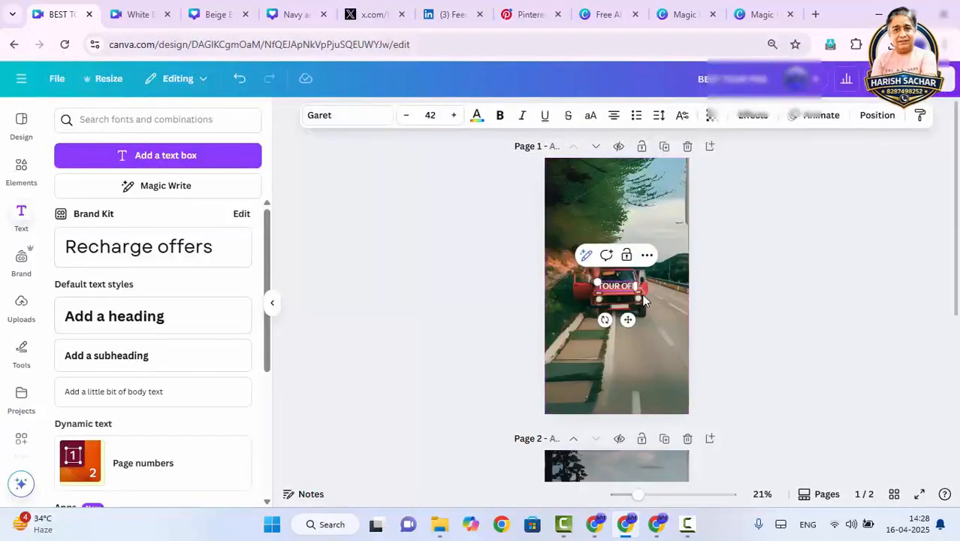
{"action": "type", "text": "FERS"}
- Resize the TOUR OFFERS text to font size 92 and centre it on the road just below the car
{"action": "left_click_drag", "start_coordinate": [590, 281], "coordinate": [486, 205]}
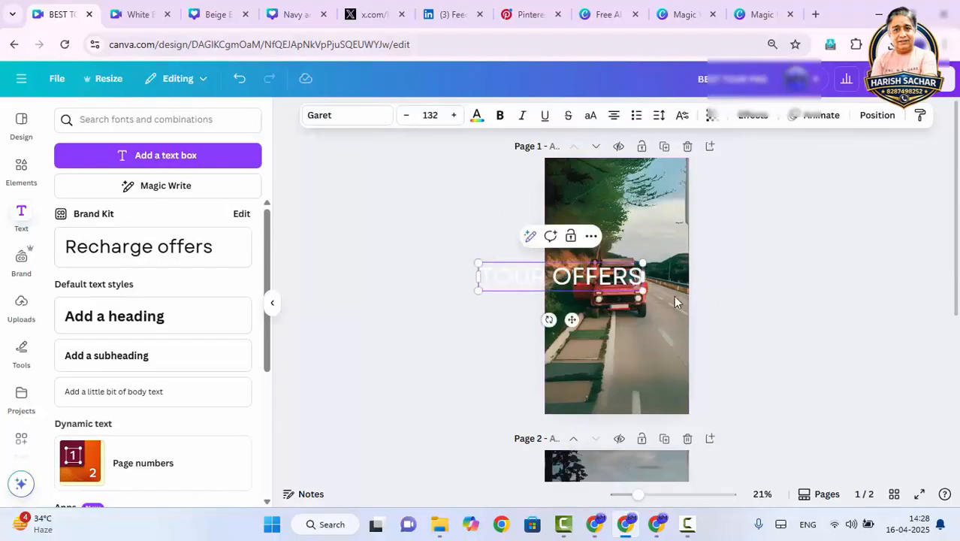
{"action": "left_click_drag", "start_coordinate": [619, 265], "coordinate": [674, 343]}
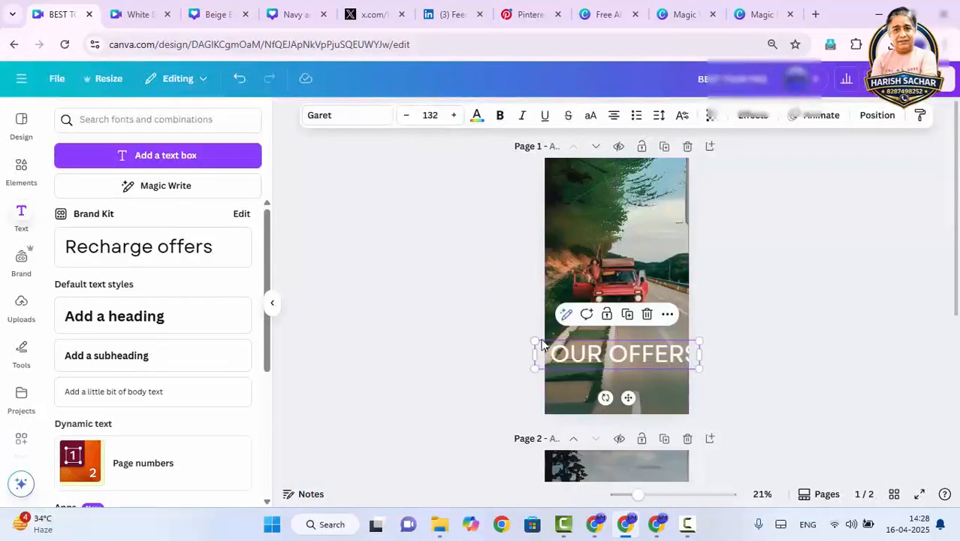
{"action": "left_click_drag", "start_coordinate": [534, 342], "coordinate": [584, 349]}
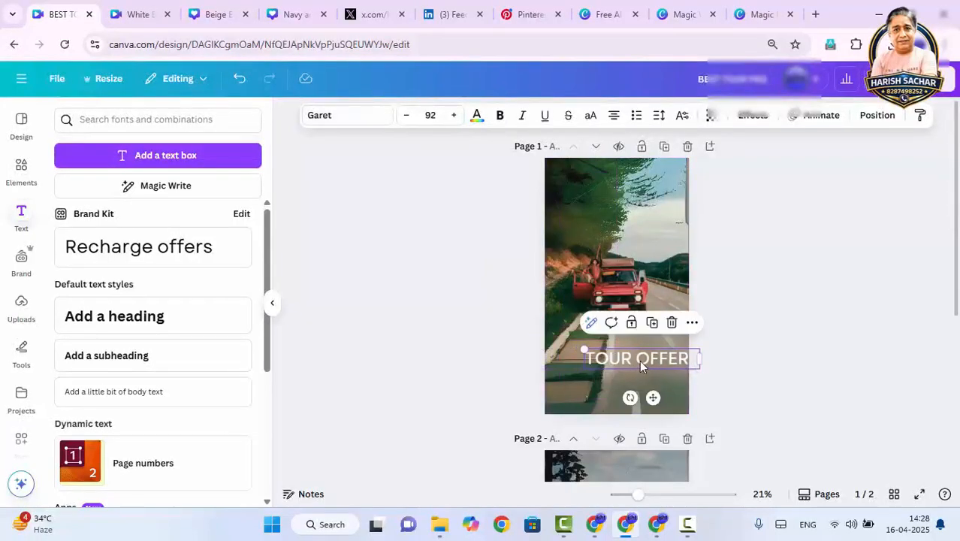
{"action": "left_click_drag", "start_coordinate": [639, 359], "coordinate": [619, 335]}
- Add a red rectangle spanning the page width below the car and move the TOUR OFFERS text onto it
{"action": "key", "text": "t"}
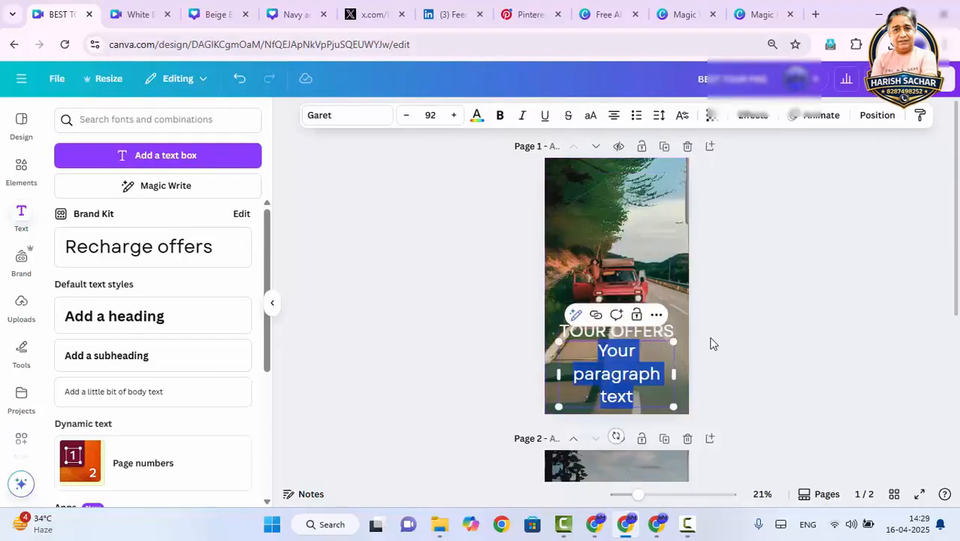
{"action": "key", "text": "ctrl+z"}
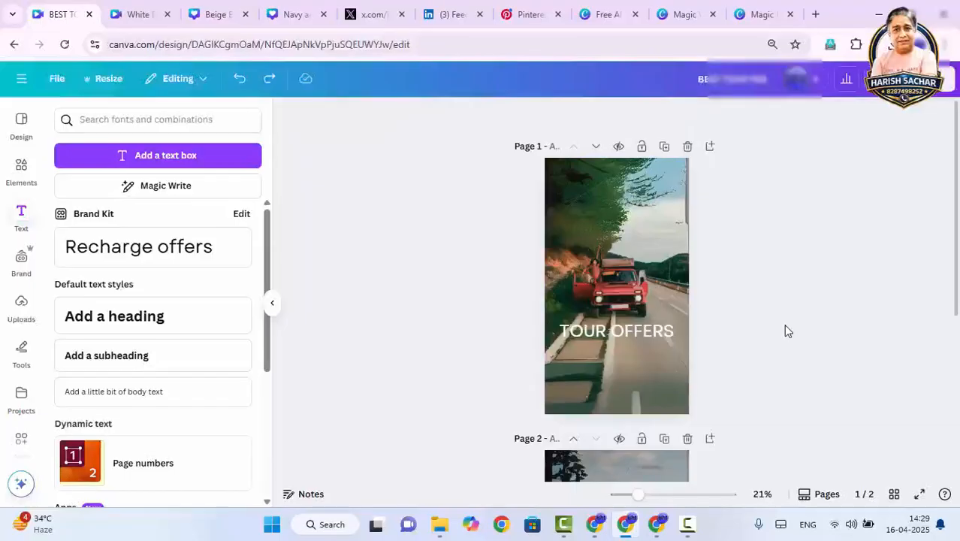
{"action": "key", "text": "r"}
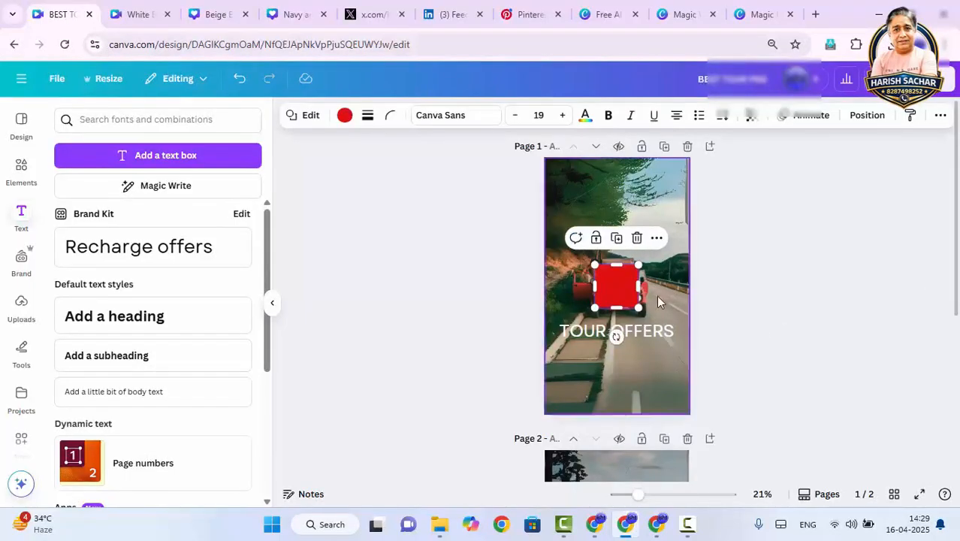
{"action": "left_click_drag", "start_coordinate": [623, 291], "coordinate": [689, 331]}
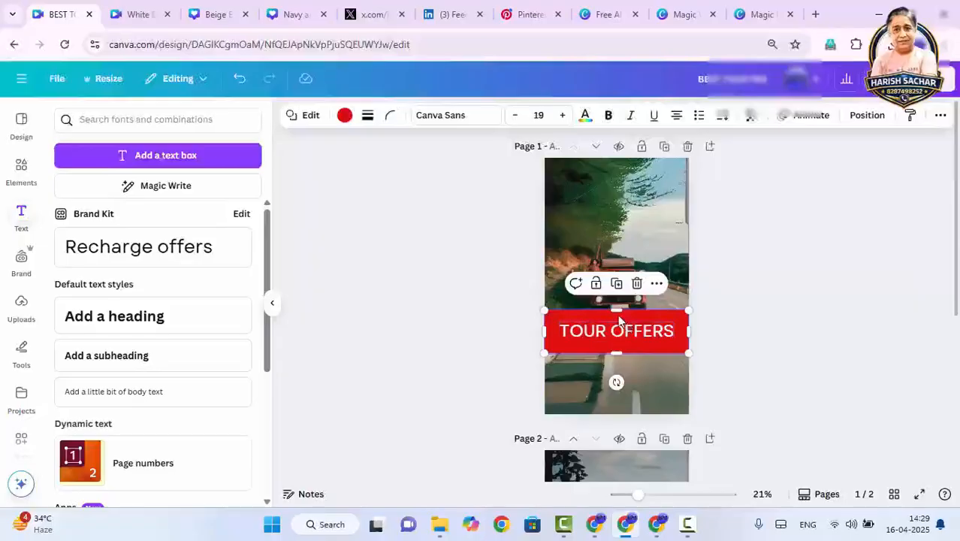
{"action": "left_click_drag", "start_coordinate": [636, 347], "coordinate": [639, 381]}
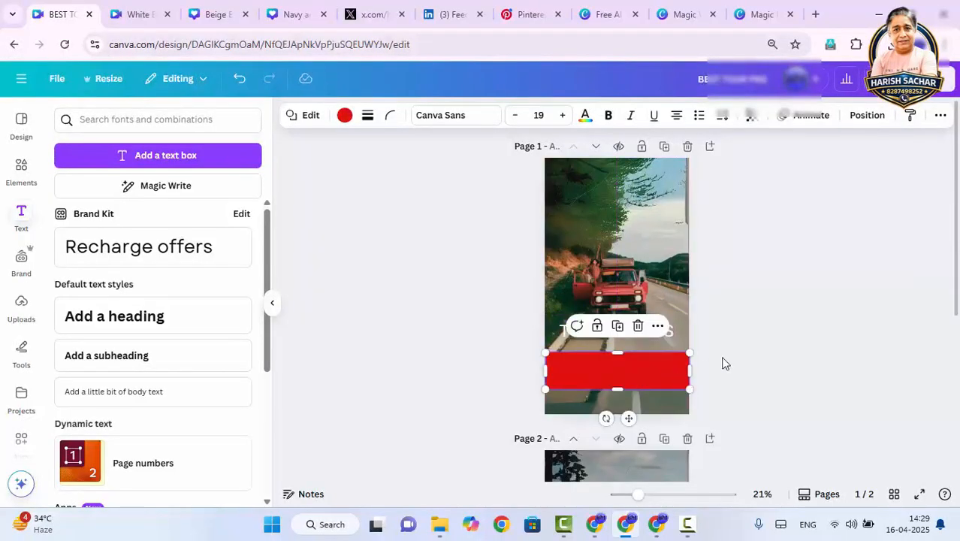
{"action": "left_click", "coordinate": [753, 343]}
{"action": "left_click_drag", "start_coordinate": [684, 336], "coordinate": [670, 369]}
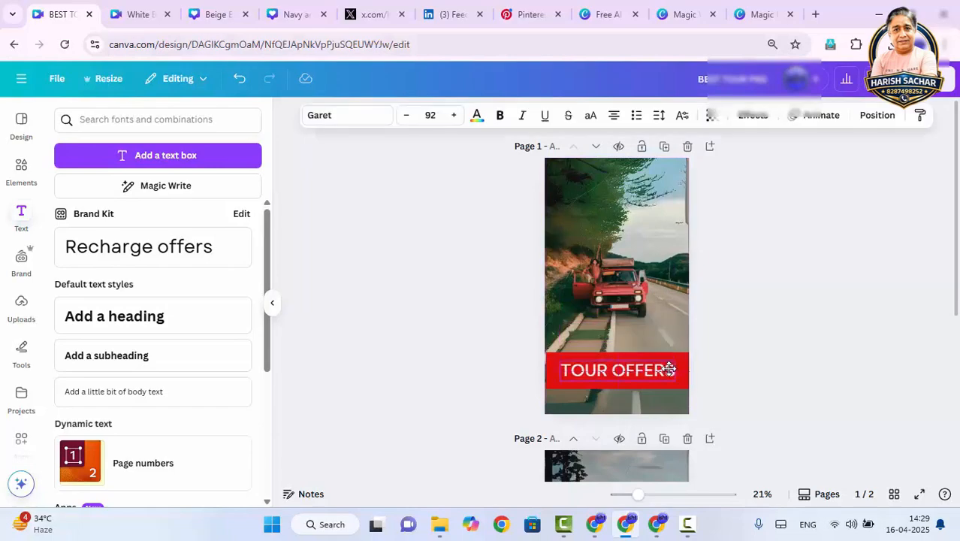
- Reduce the opacity of the red bar behind the TOUR OFFERS text so the road shows through
{"action": "left_click", "coordinate": [733, 361]}
{"action": "left_click", "coordinate": [681, 375]}
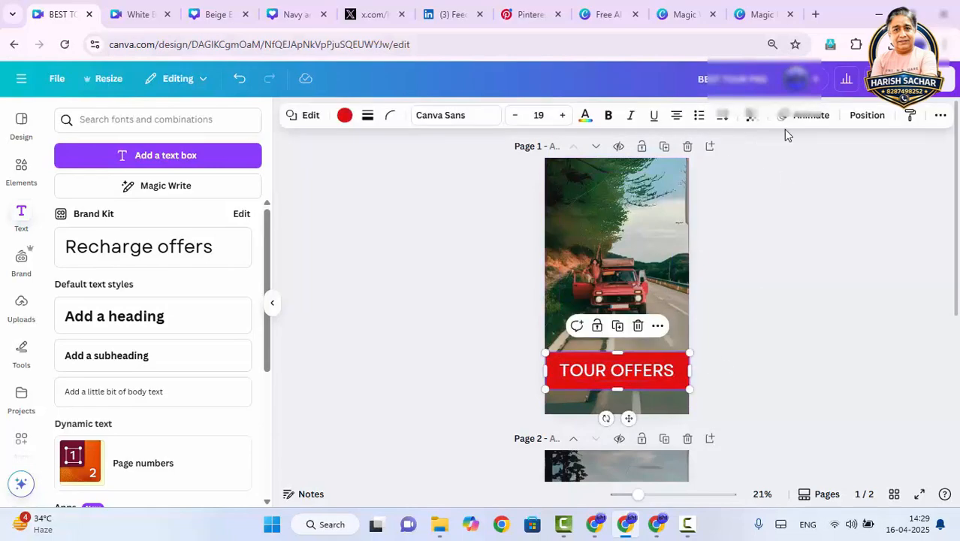
{"action": "left_click", "coordinate": [752, 117]}
{"action": "left_click_drag", "start_coordinate": [784, 174], "coordinate": [733, 176]}
{"action": "left_click", "coordinate": [759, 305]}
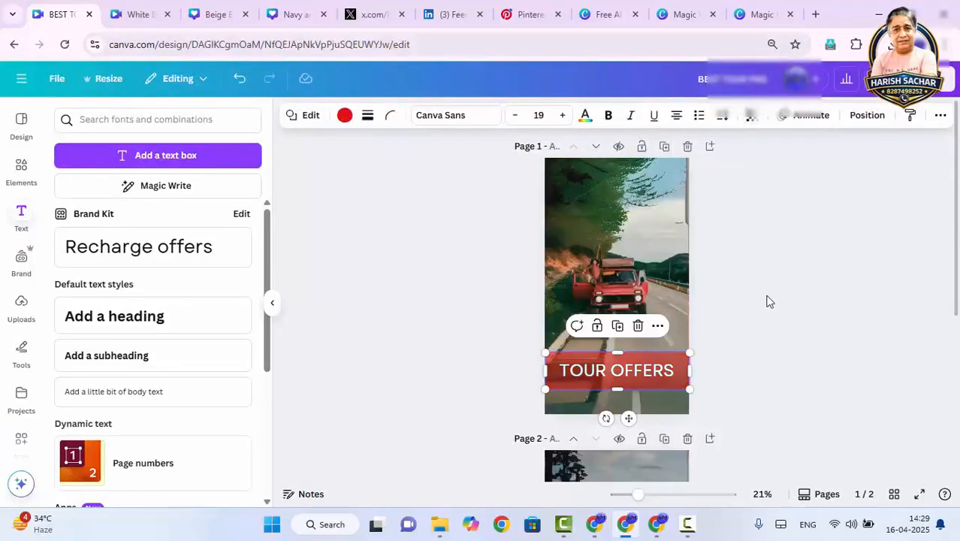
{"action": "left_click", "coordinate": [773, 316]}
- Extend the red bar downward past the page's lower edge to a height of about 528
{"action": "left_click", "coordinate": [622, 387]}
{"action": "left_click_drag", "start_coordinate": [620, 390], "coordinate": [619, 422]}
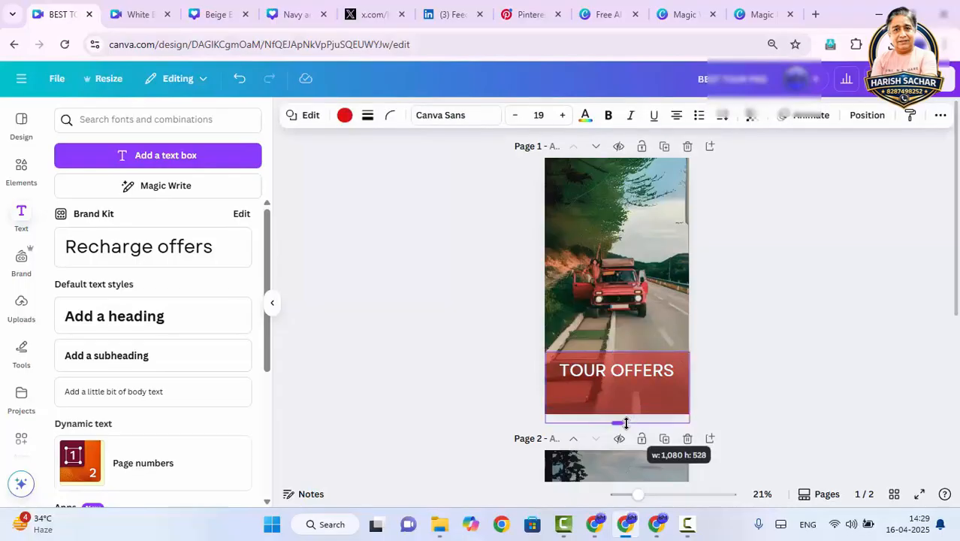
{"action": "left_click", "coordinate": [799, 303]}
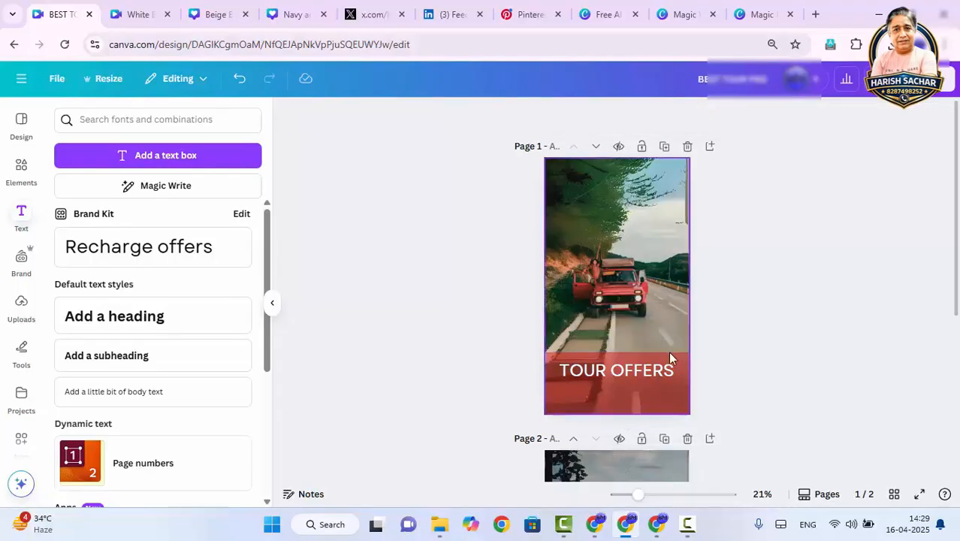
- Append "STARTING FROM 999/- ONLY" to the TOUR OFFERS text on the red bar
{"action": "left_click", "coordinate": [648, 368]}
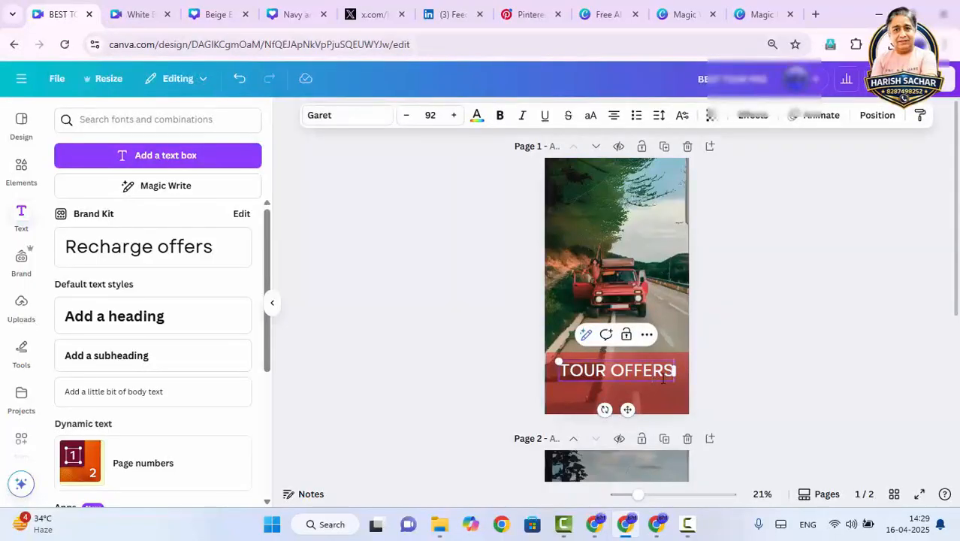
{"action": "type", "text": "STARTING FROM 999/- ONLY"}
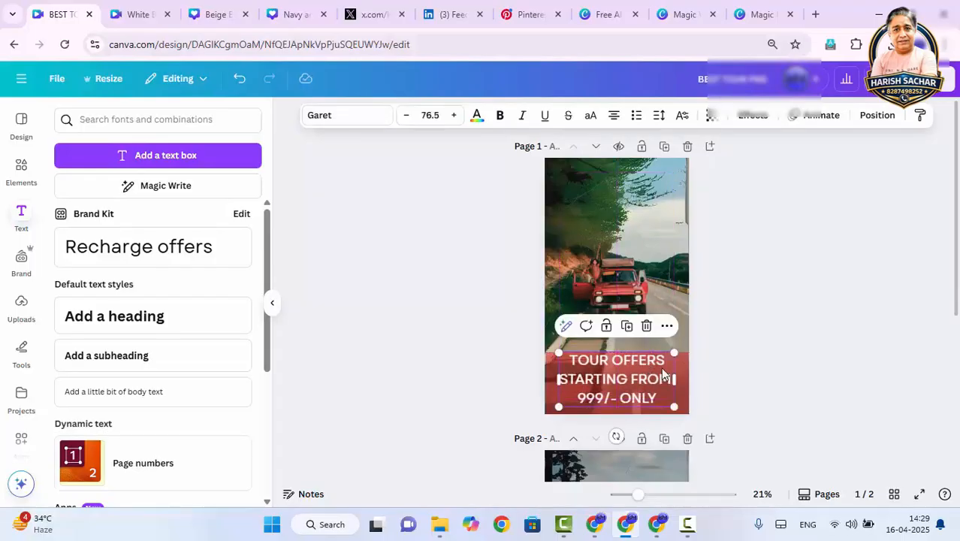
{"action": "left_click", "coordinate": [742, 345]}
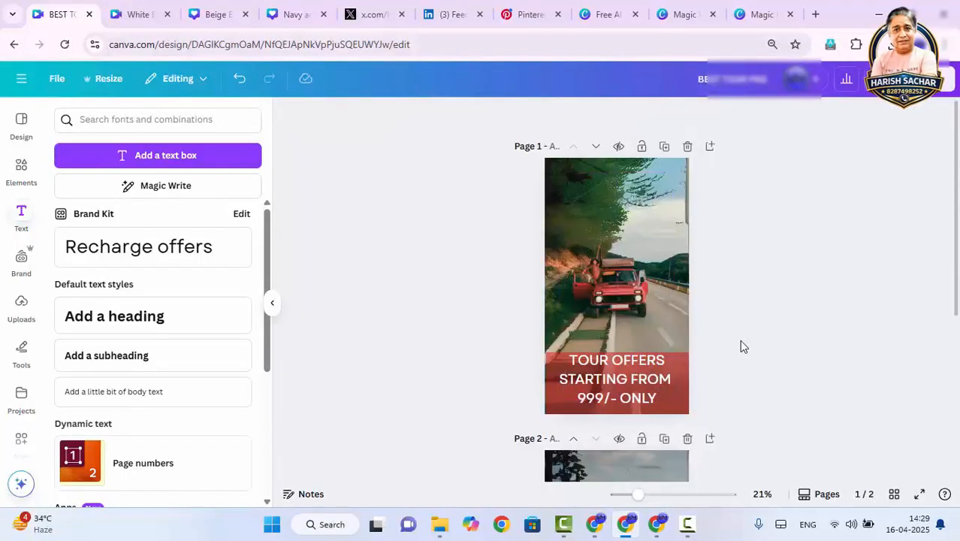